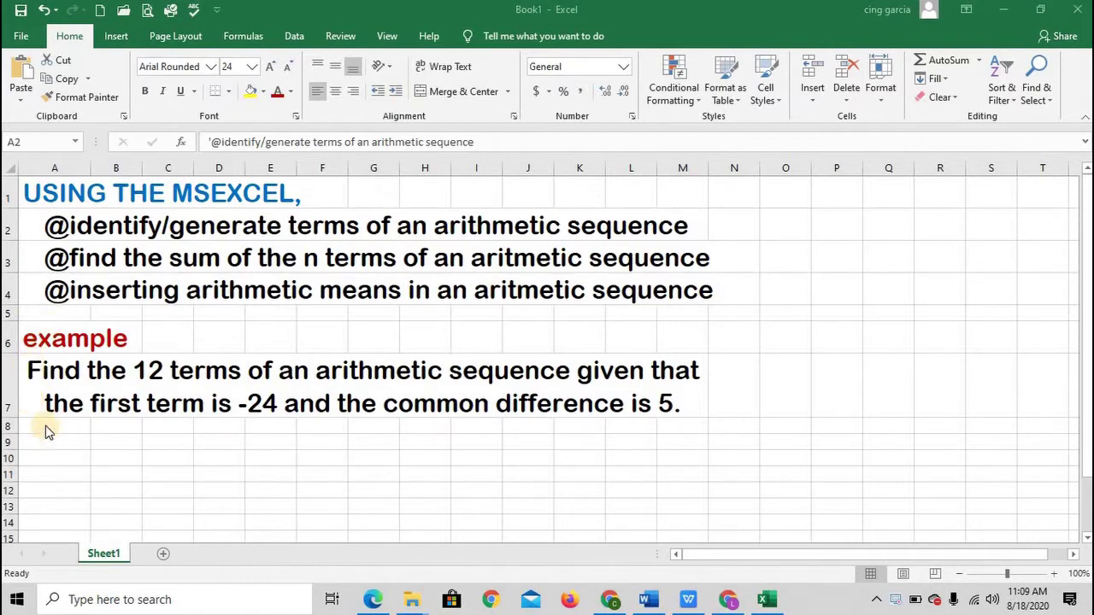
Copy the 12-term arithmetic sequence problem from A7 into cell A1 of a new worksheet.
{"action": "key", "text": "F2"}
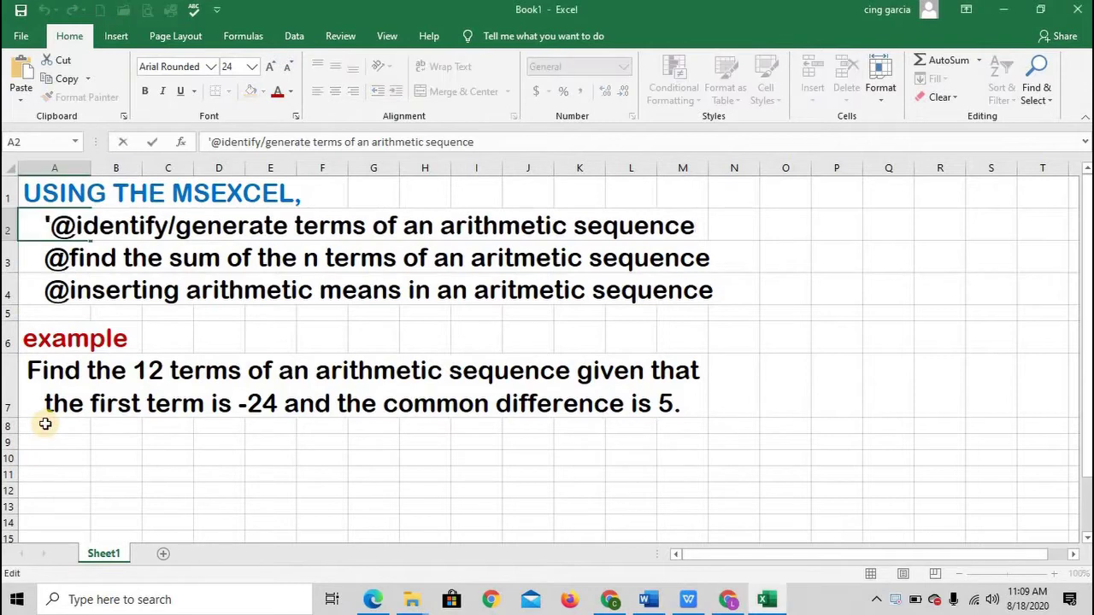
{"action": "left_click", "coordinate": [45, 423]}
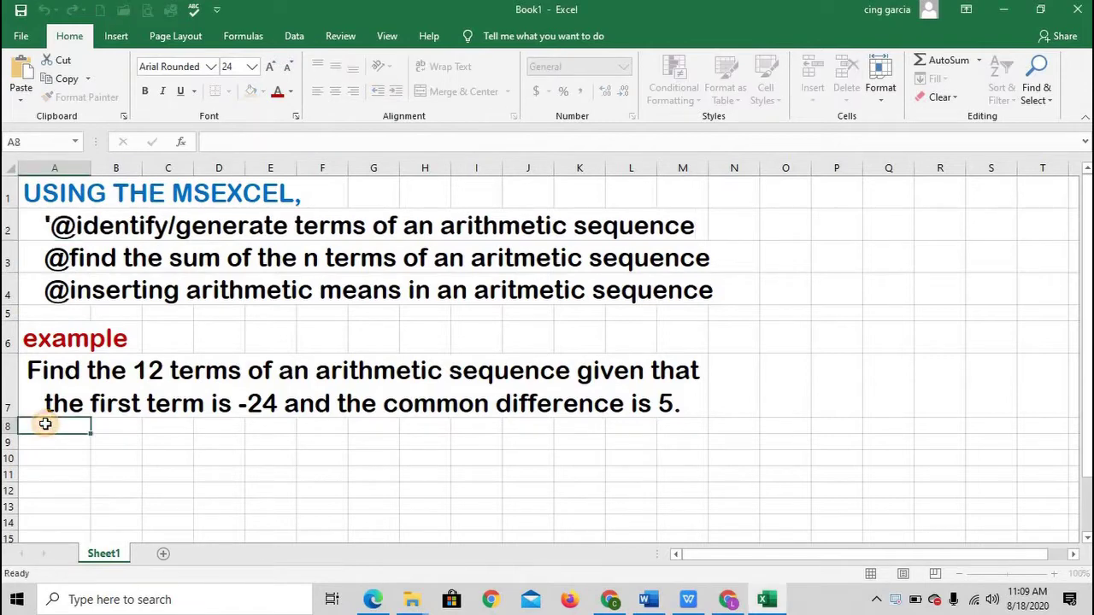
{"action": "left_click", "coordinate": [28, 364]}
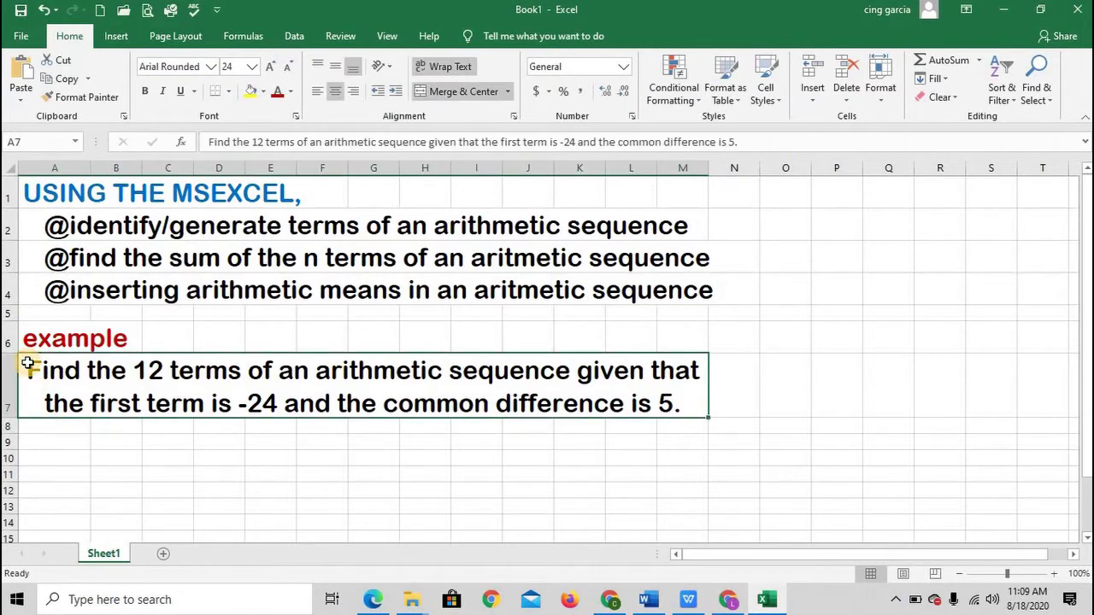
{"action": "key", "text": "ctrl+c"}
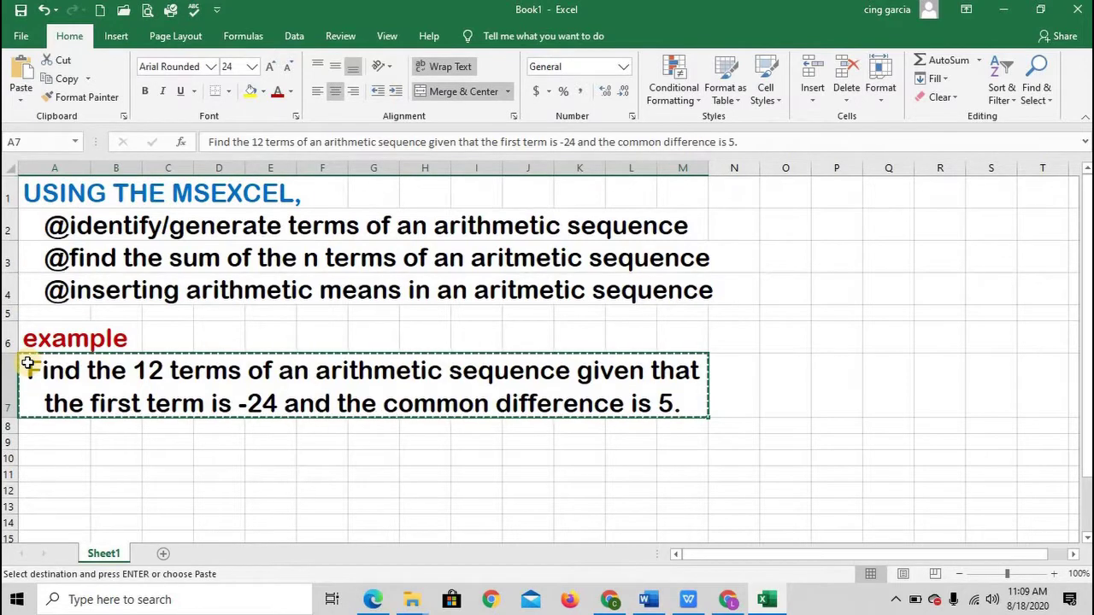
{"action": "left_click", "coordinate": [163, 555]}
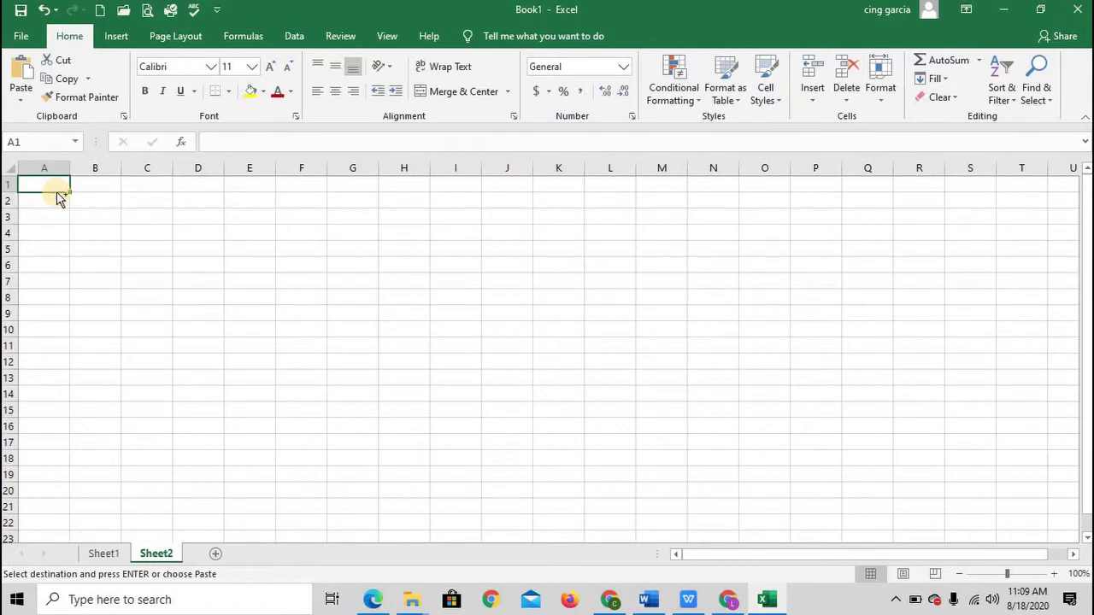
{"action": "key", "text": "ctrl+v"}
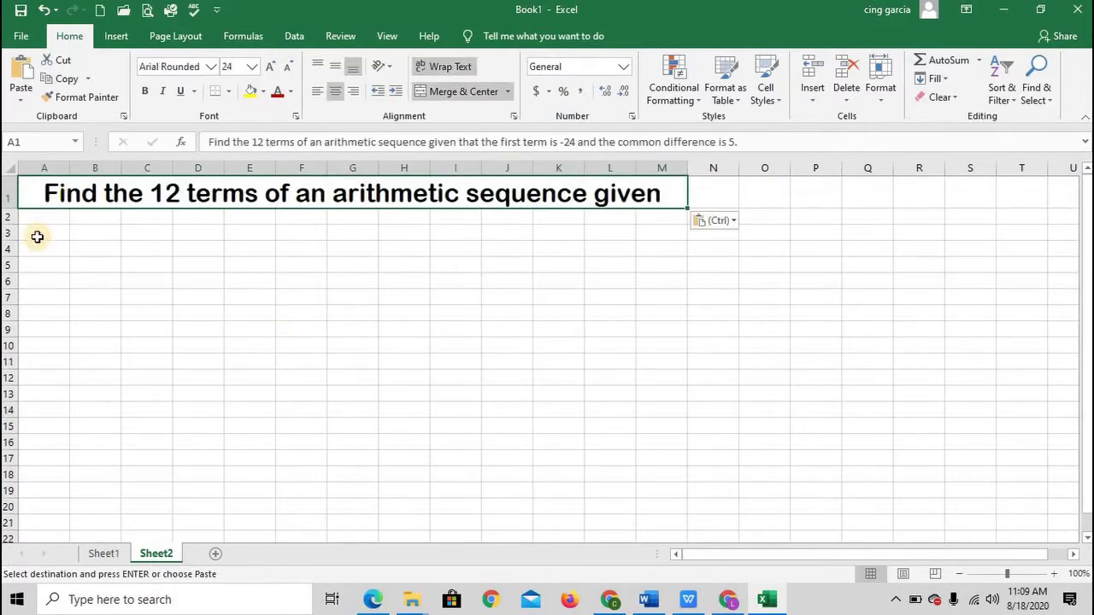
Increase the height of row 1 until all three lines of the problem text fit.
{"action": "left_click_drag", "start_coordinate": [9, 207], "coordinate": [10, 242]}
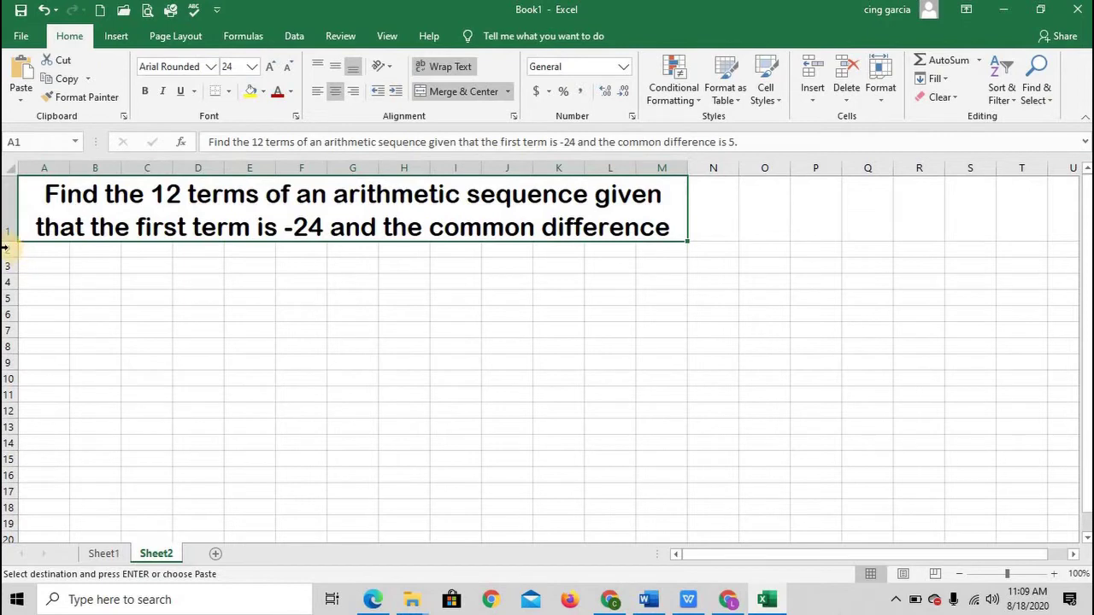
{"action": "left_click_drag", "start_coordinate": [4, 243], "coordinate": [3, 261]}
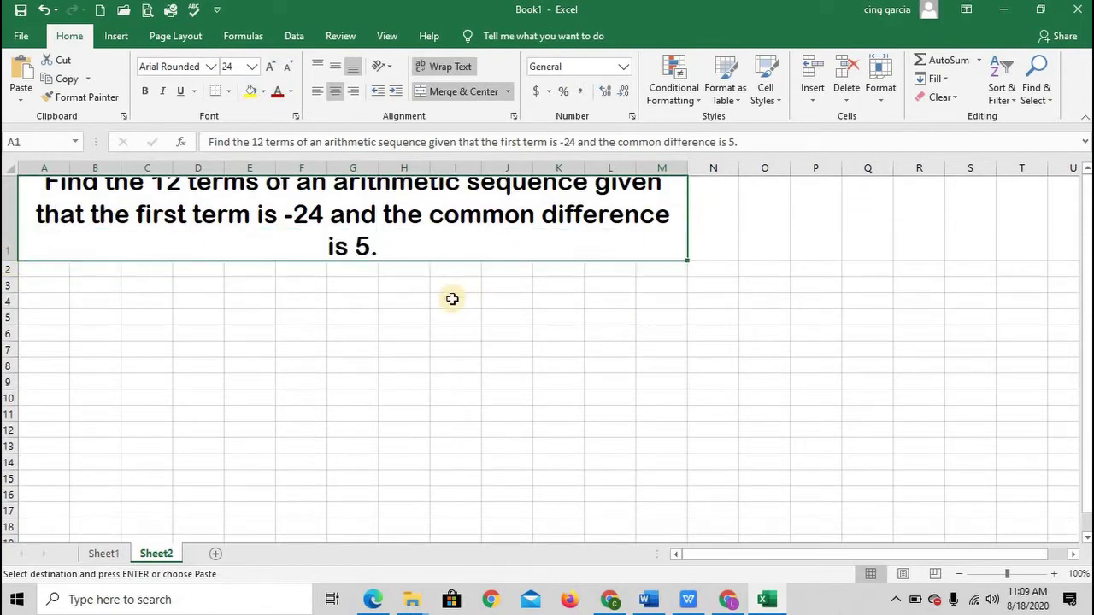
{"action": "left_click_drag", "start_coordinate": [13, 264], "coordinate": [10, 277]}
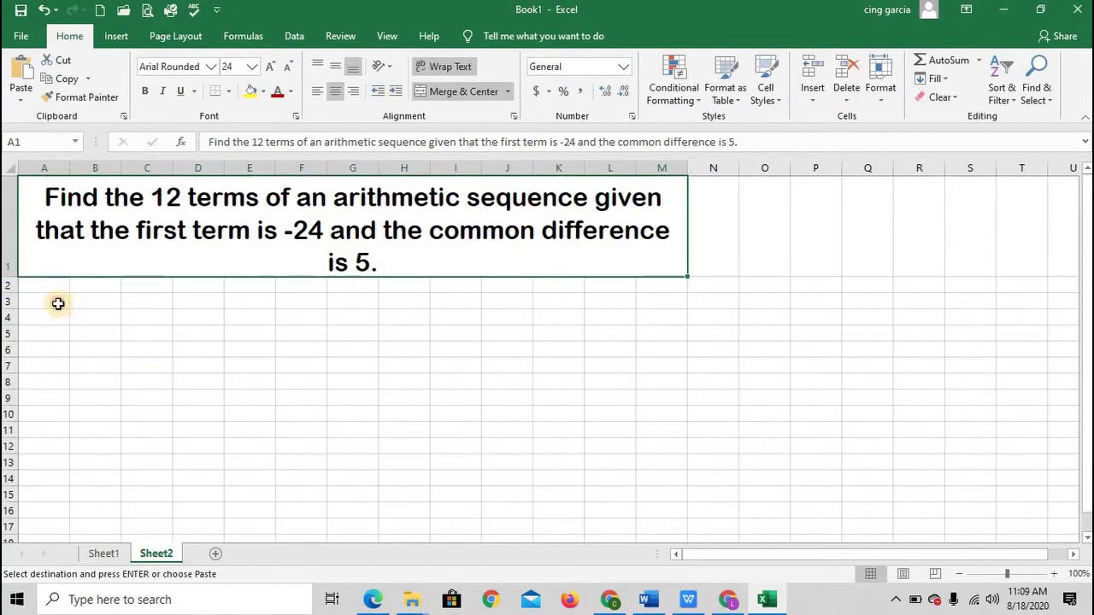
Enter the label "1st term" in cell A3.
{"action": "left_click", "coordinate": [59, 302]}
{"action": "type", "text": "1"}
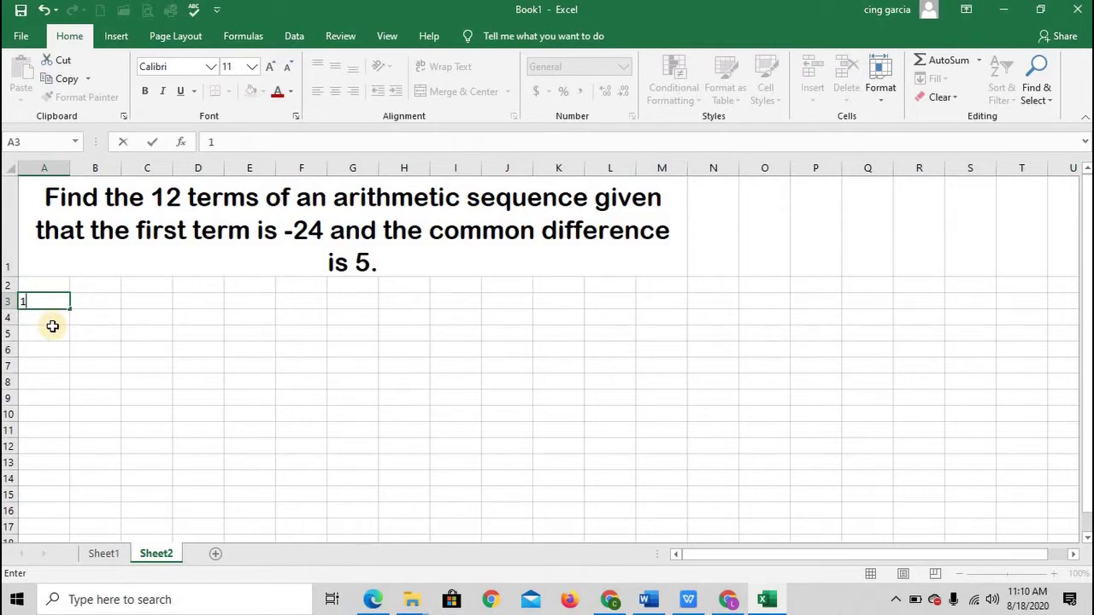
{"action": "type", "text": "st term"}
{"action": "left_click", "coordinate": [52, 316]}
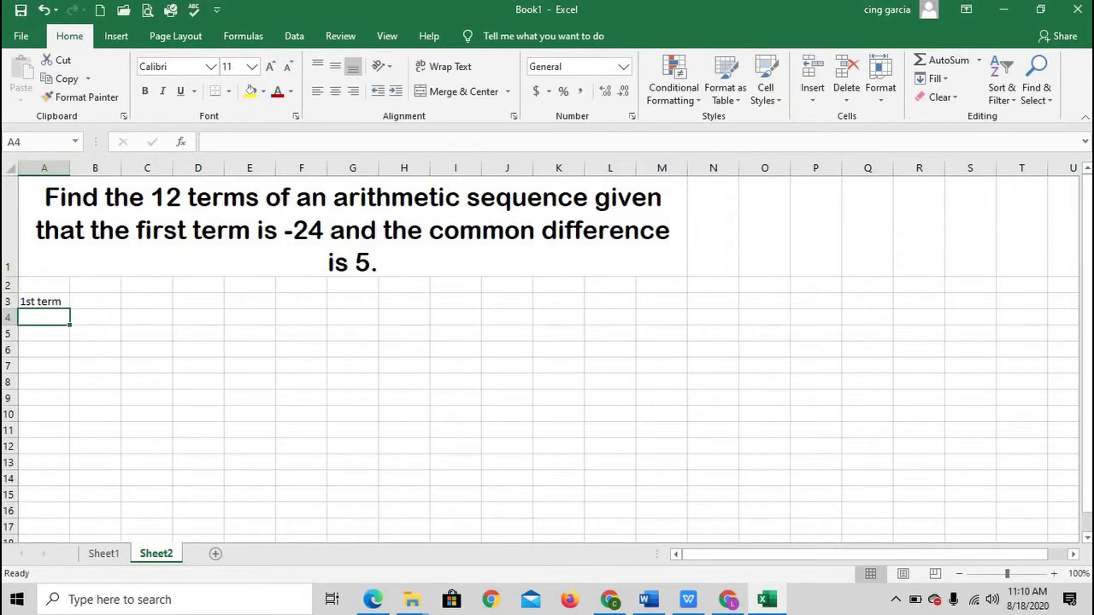
Fill the label series from A3 down to A16, ending with "14th term".
{"action": "left_click", "coordinate": [57, 300]}
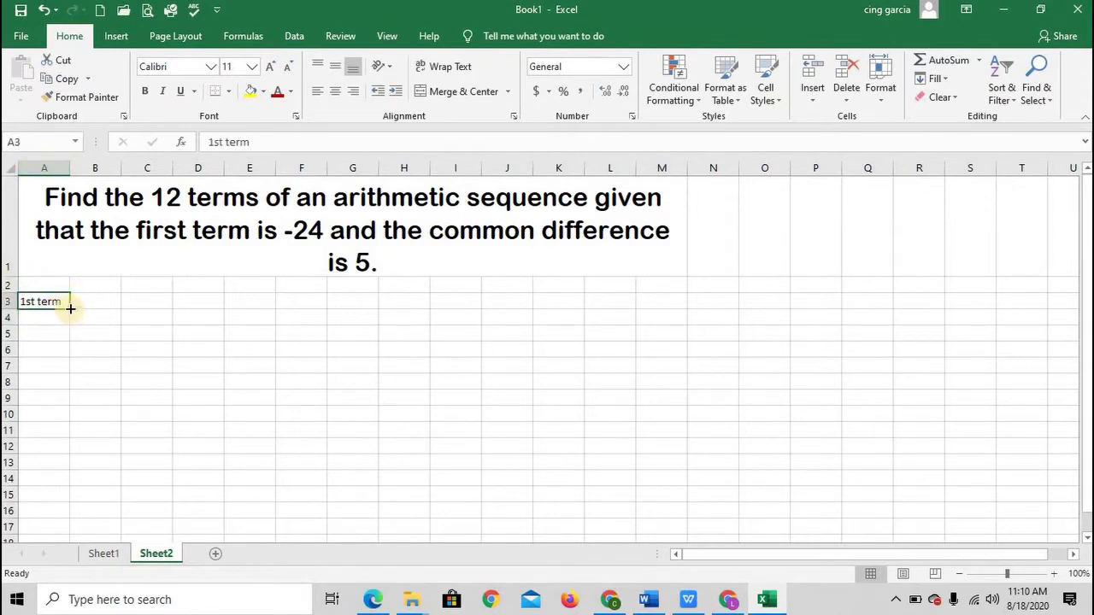
{"action": "left_click_drag", "start_coordinate": [70, 307], "coordinate": [78, 512]}
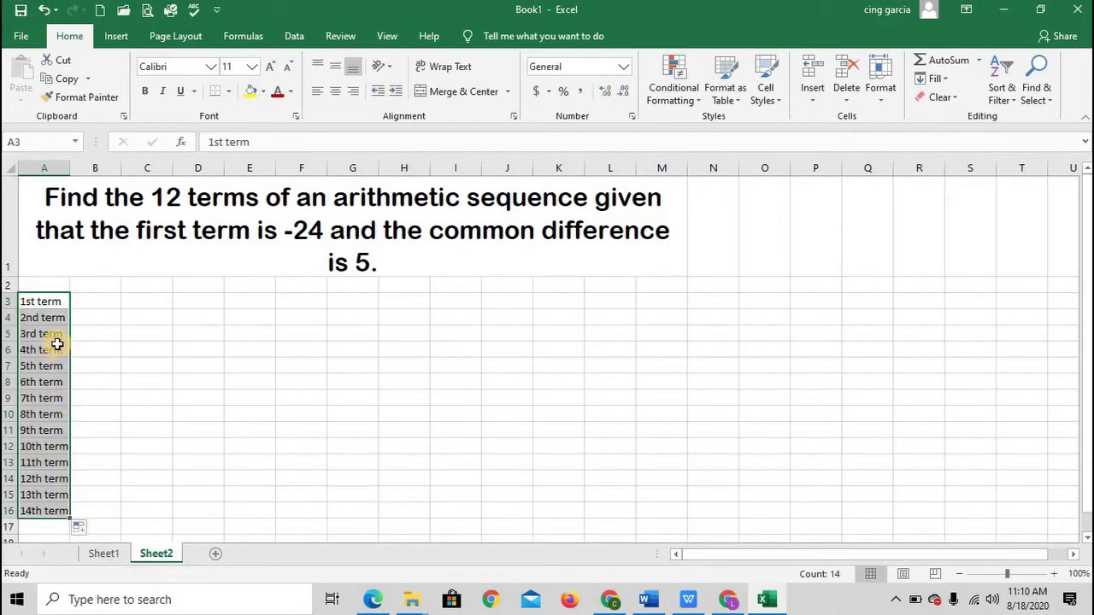
{"action": "key", "text": "ctrl+z"}
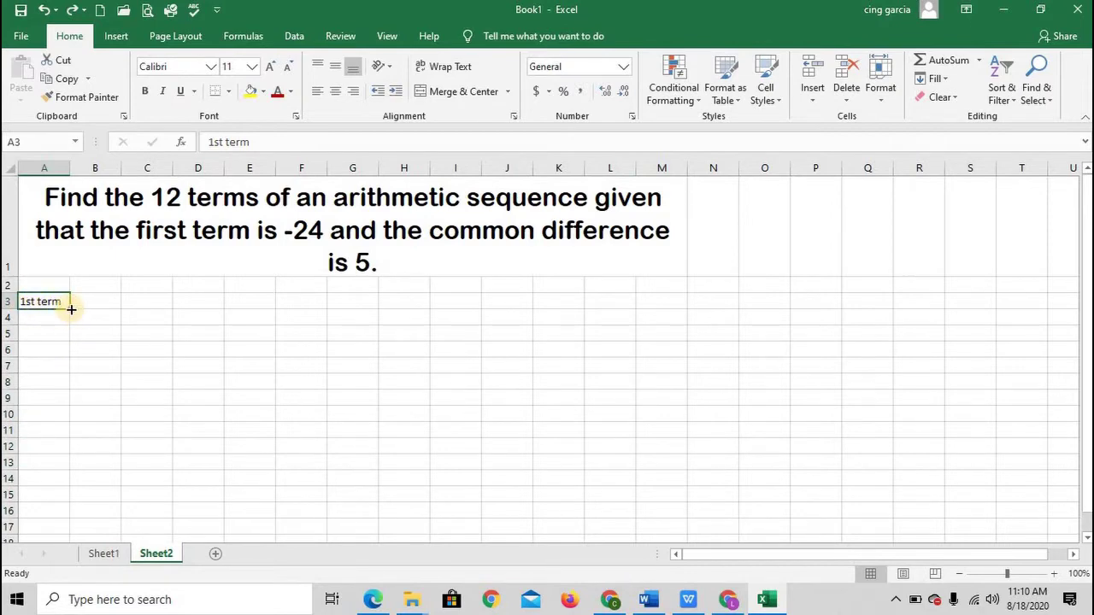
{"action": "left_click_drag", "start_coordinate": [70, 310], "coordinate": [74, 516]}
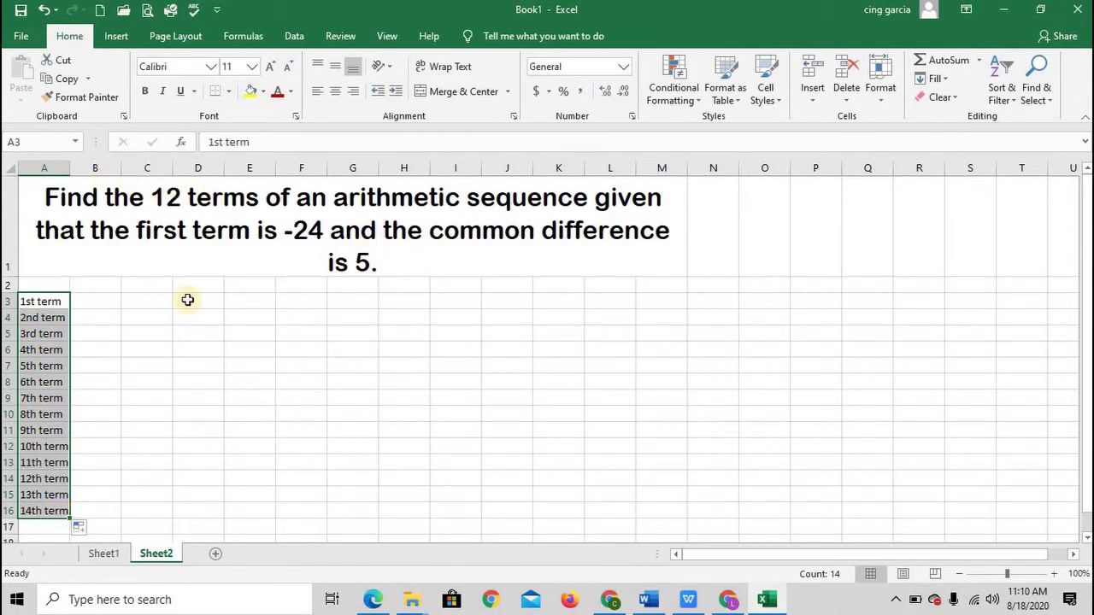
Enter -24 as the value of the 1st term in cell B3.
{"action": "left_click", "coordinate": [123, 306]}
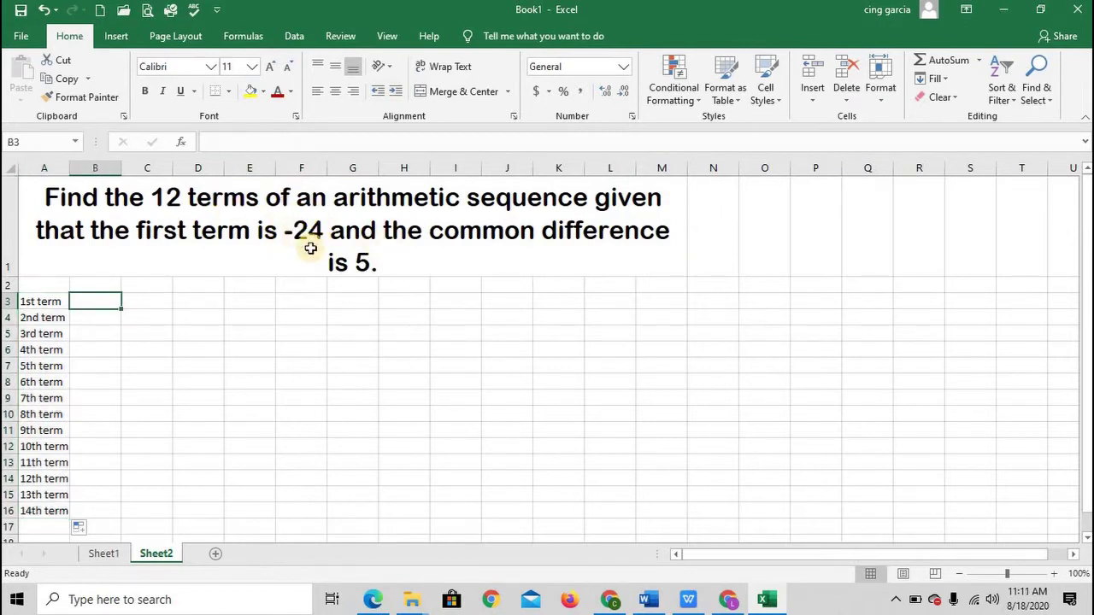
{"action": "type", "text": "-24"}
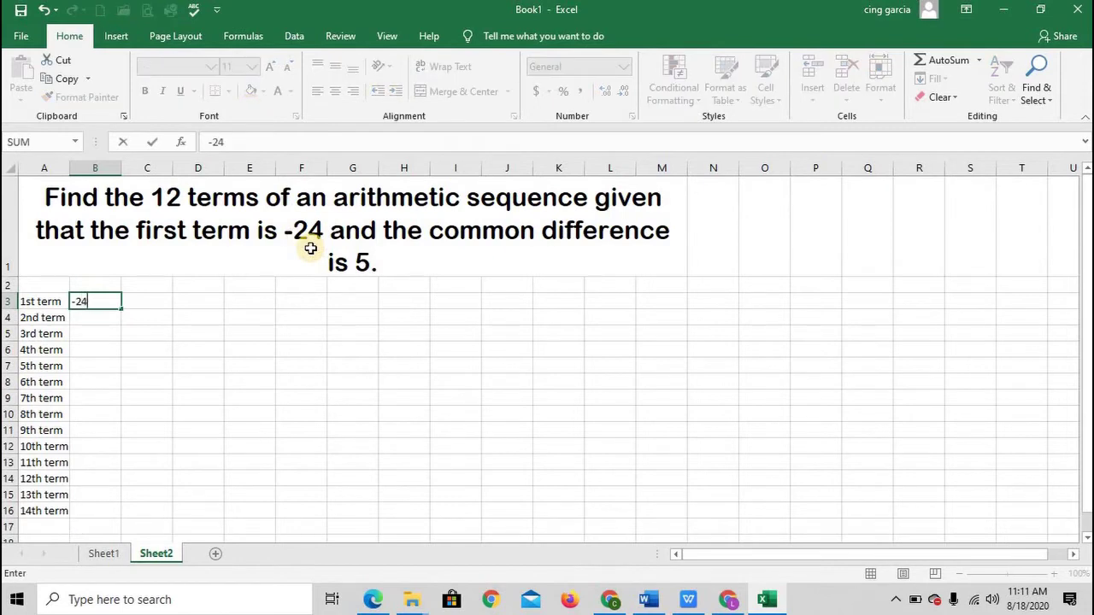
{"action": "key", "text": "Return"}
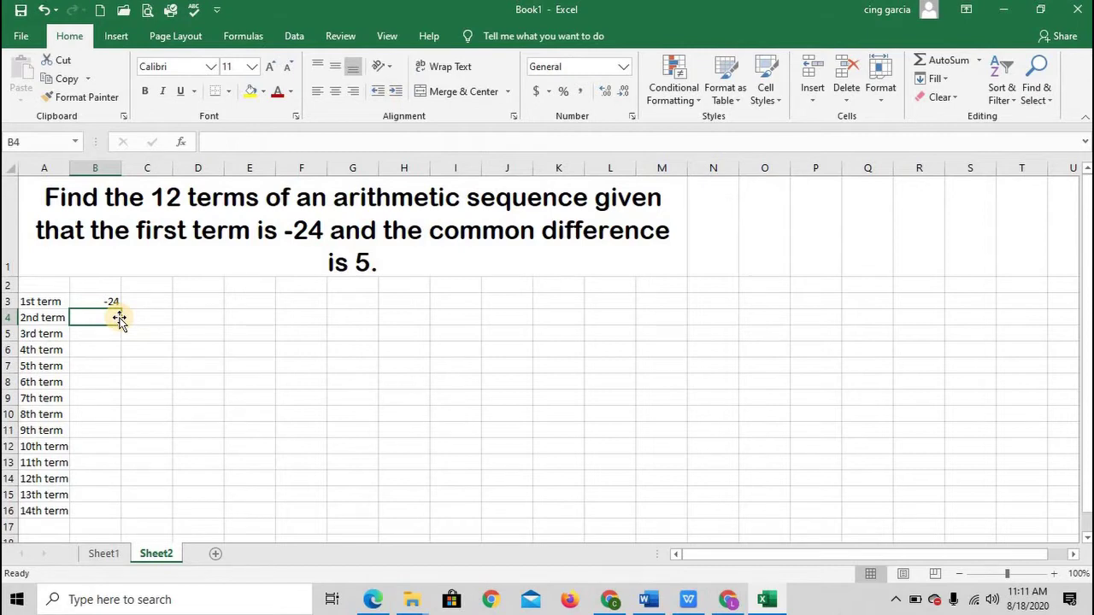
{"action": "type", "text": "="}
{"action": "key", "text": "Up"}
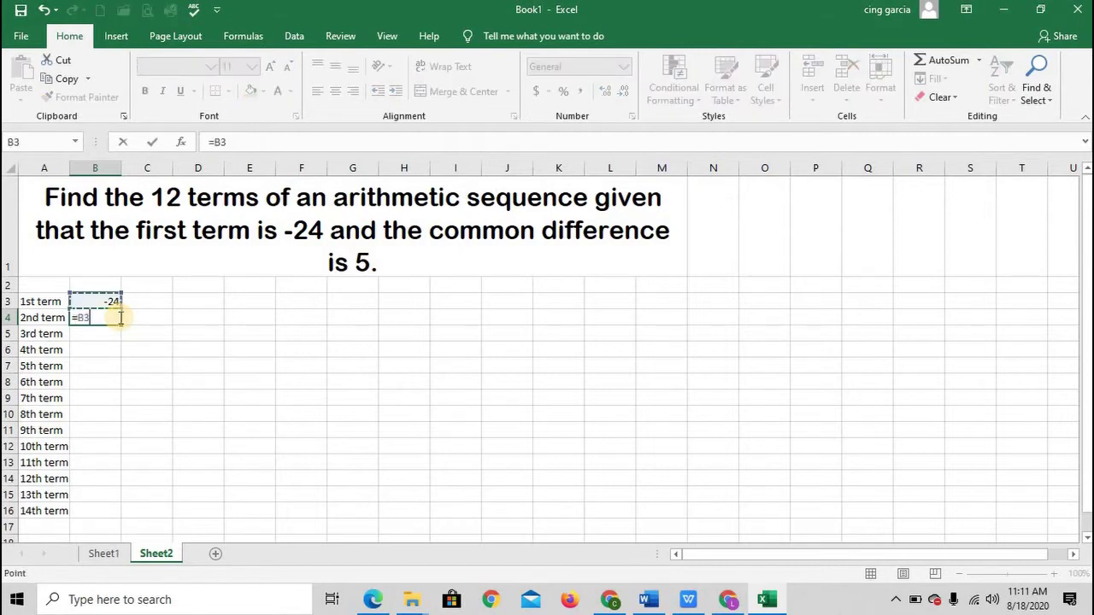
{"action": "type", "text": "+5"}
{"action": "key", "text": "Return"}
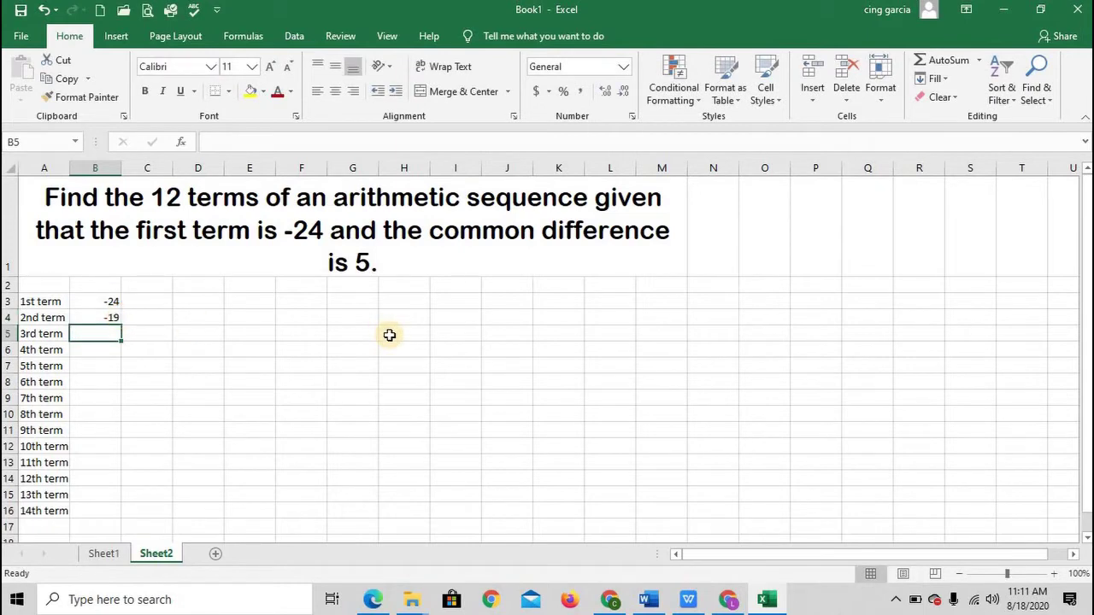
{"action": "left_click", "coordinate": [112, 316]}
{"action": "key", "text": "Delete"}
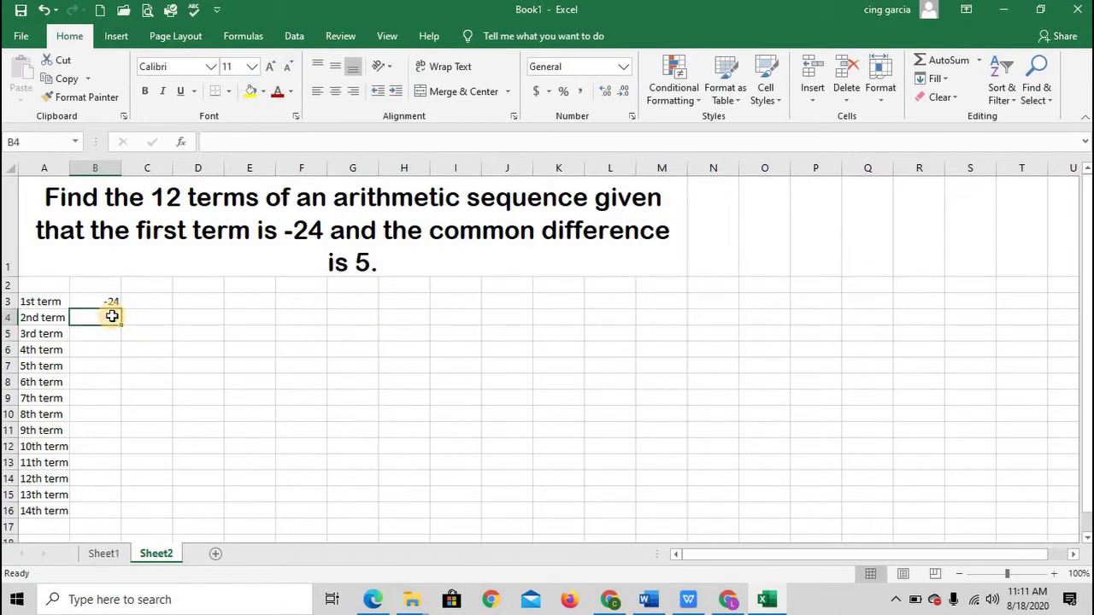
Enter the formula =B3+5 for the 2nd term in cell B4.
{"action": "type", "text": "="}
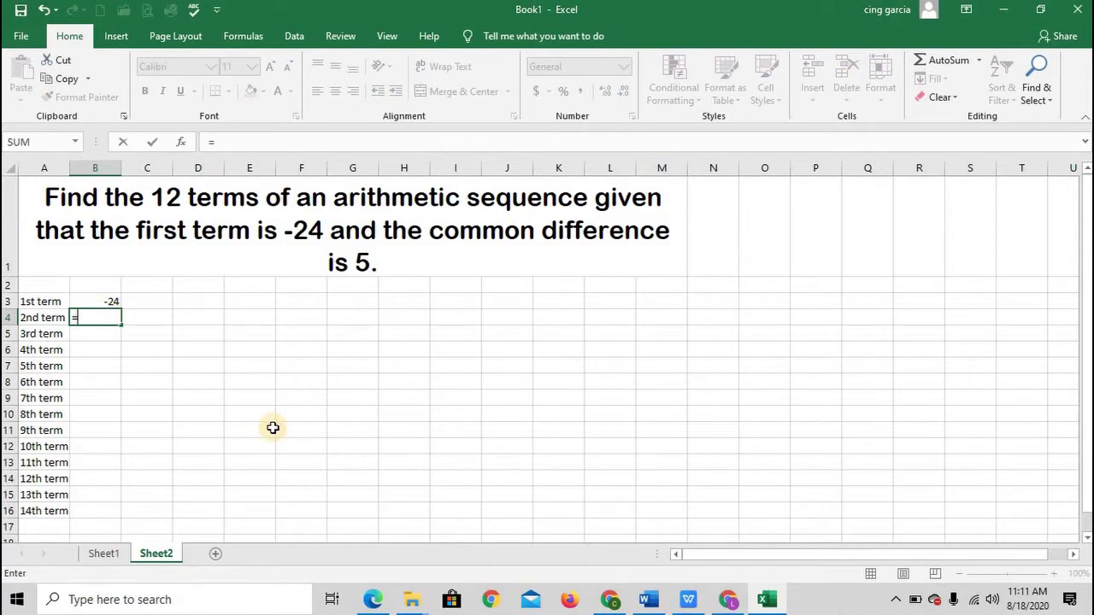
{"action": "key", "text": "Up"}
{"action": "type", "text": "+"}
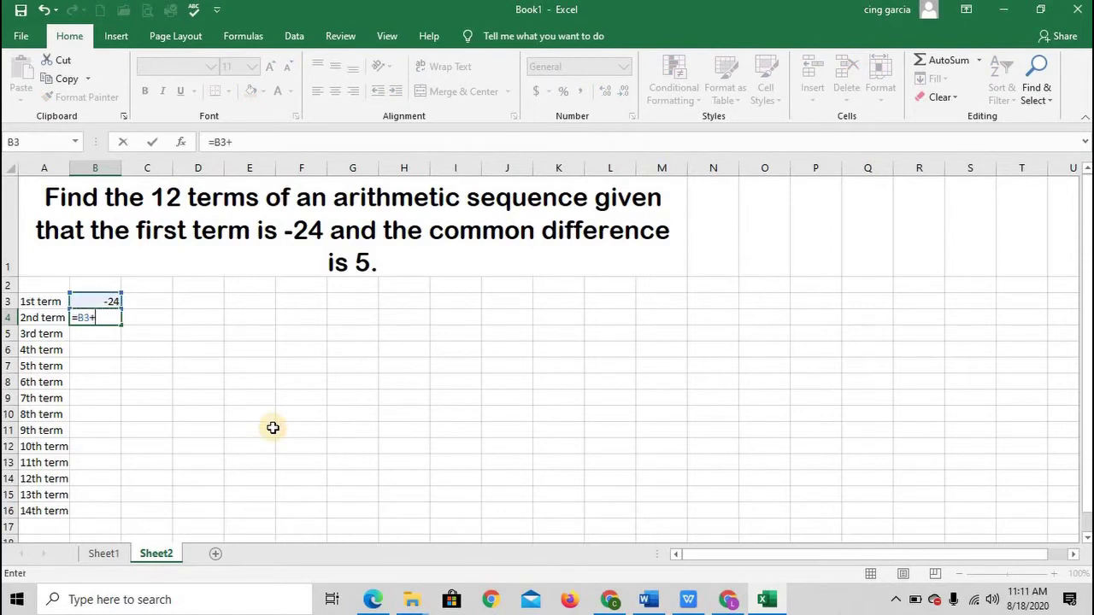
{"action": "key", "text": "Return"}
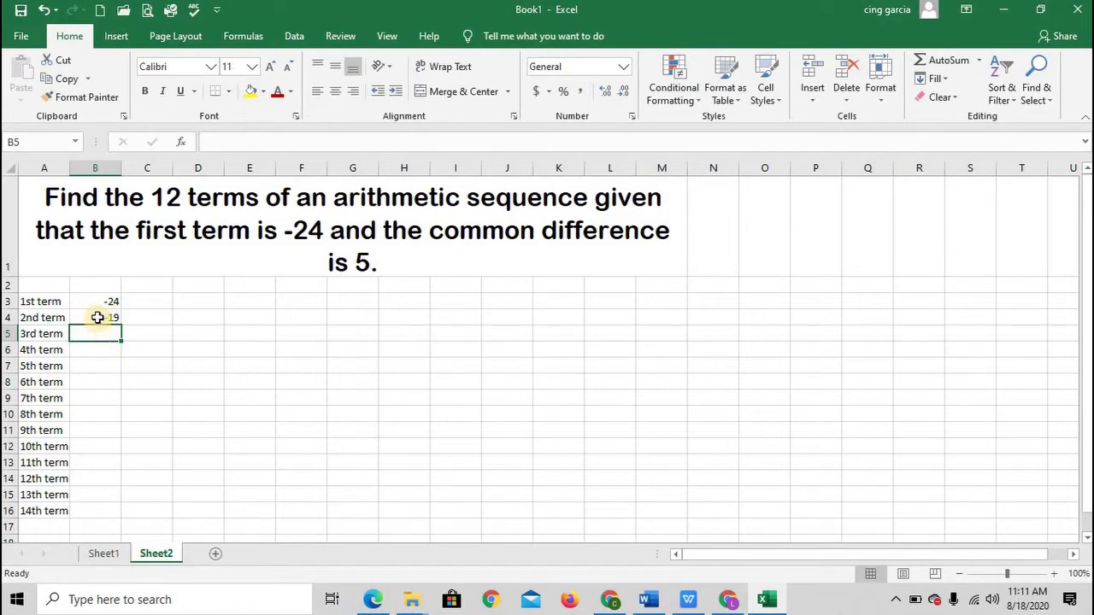
Fill the 2nd term's formula from B4 down to B16, beside the 14th term label.
{"action": "left_click", "coordinate": [98, 317]}
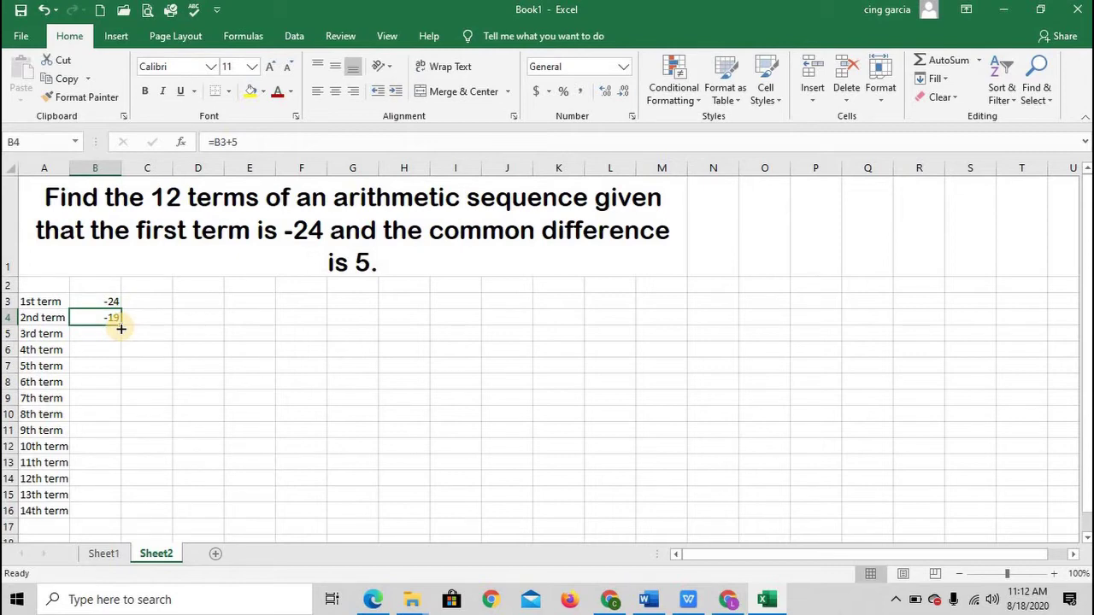
{"action": "left_click_drag", "start_coordinate": [122, 328], "coordinate": [122, 344]}
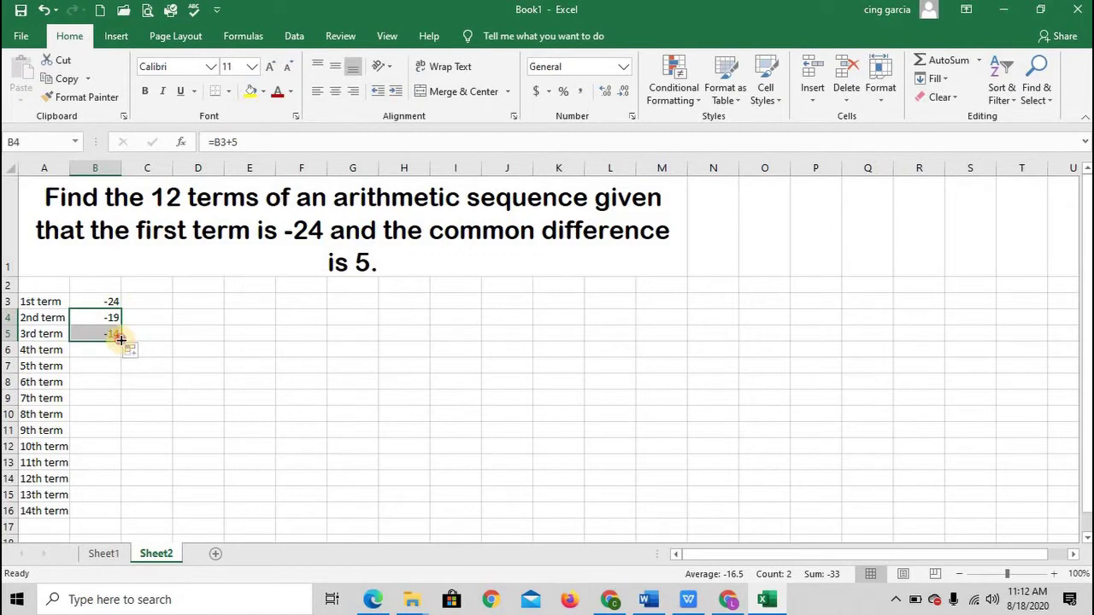
{"action": "left_click_drag", "start_coordinate": [121, 342], "coordinate": [120, 517]}
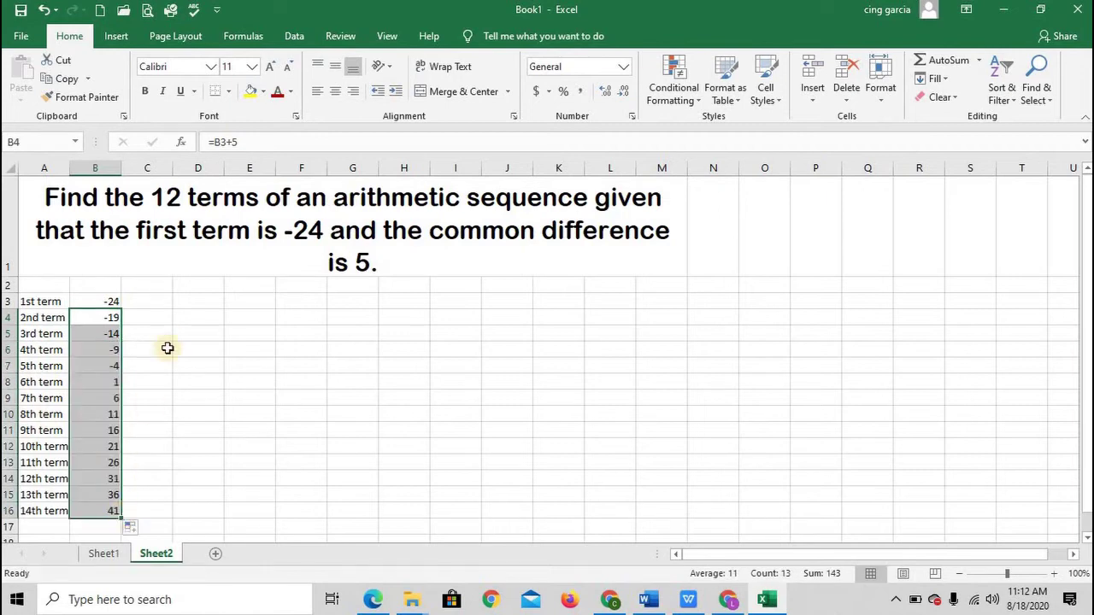
Examine the values and formulas of the terms in column B, from B3 down to B14.
{"action": "left_click", "coordinate": [120, 302]}
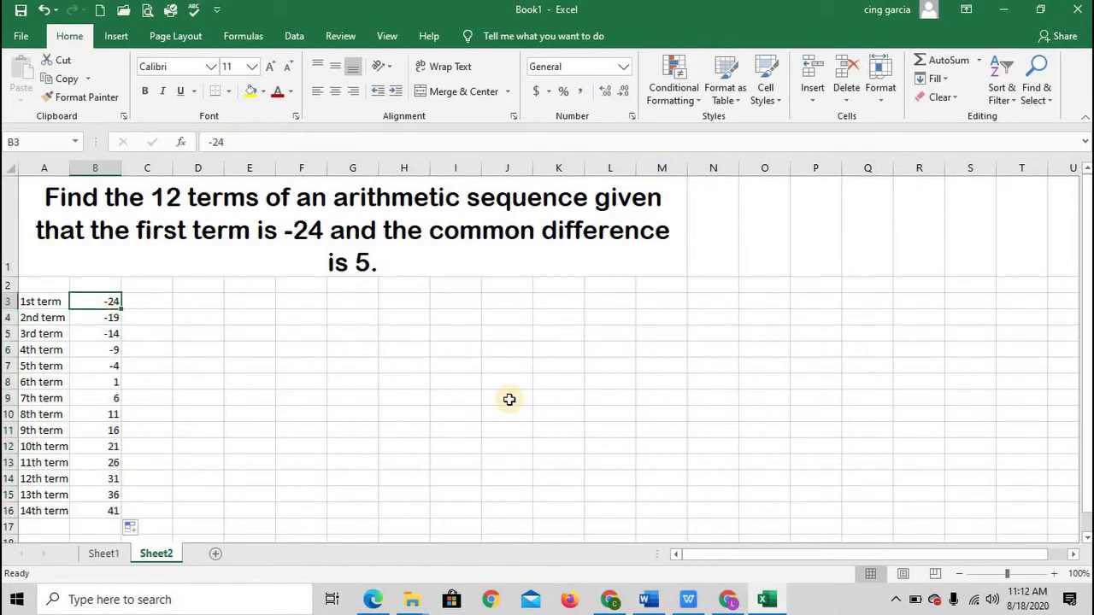
{"action": "key", "text": "Down"}
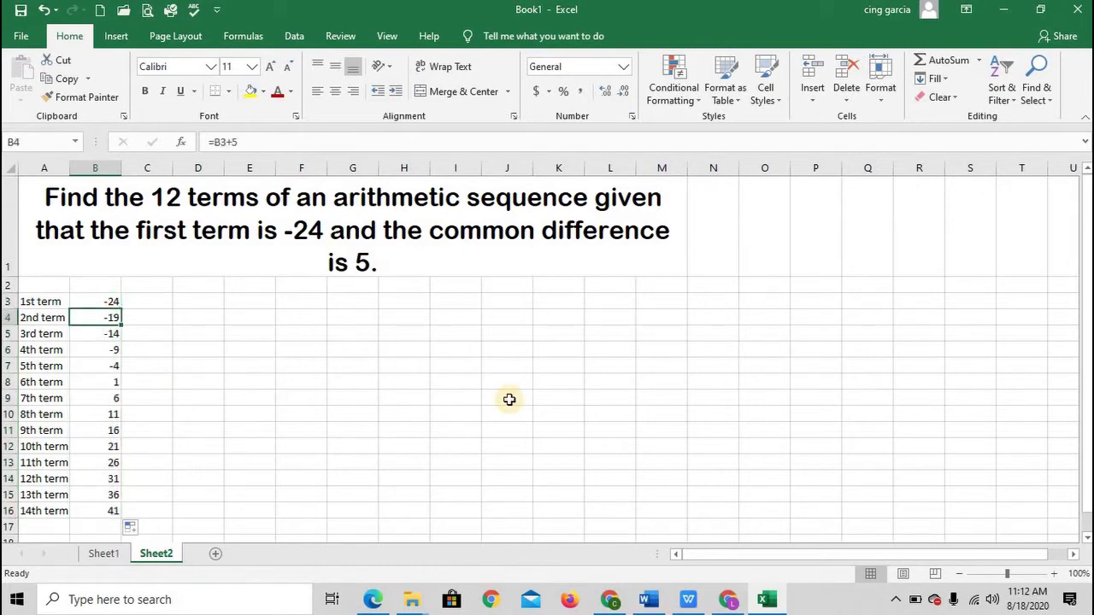
{"action": "key", "text": "Down"}
{"action": "key", "text": "Down"}
{"action": "key", "text": "Down"}
{"action": "key", "text": "Down"}
{"action": "key", "text": "Down"}
{"action": "key", "text": "Down"}
{"action": "key", "text": "Down"}
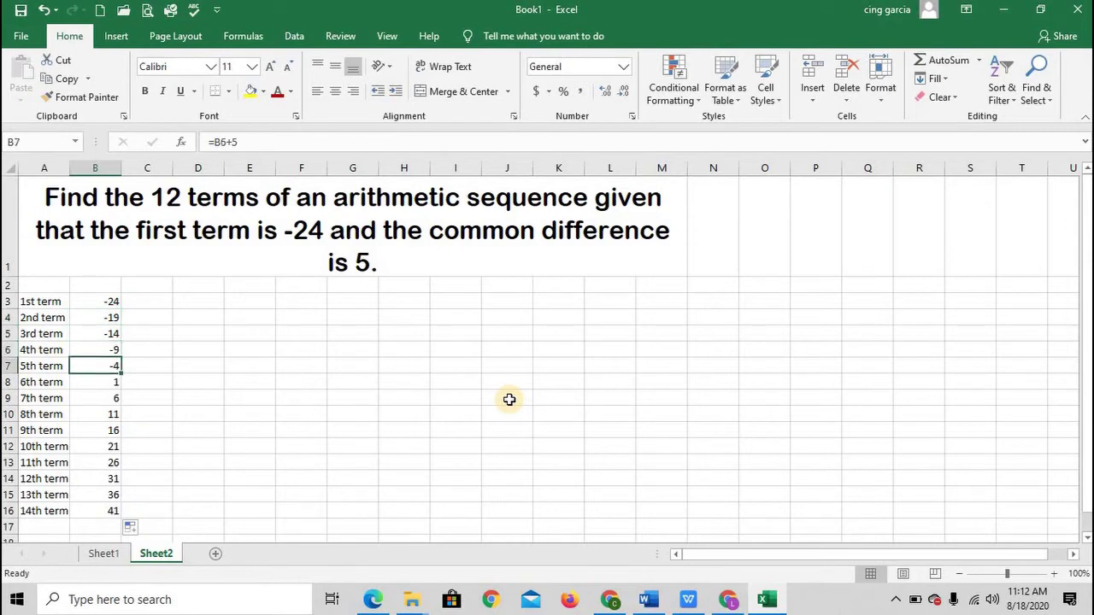
{"action": "key", "text": "Down"}
{"action": "key", "text": "Down"}
{"action": "key", "text": "Down"}
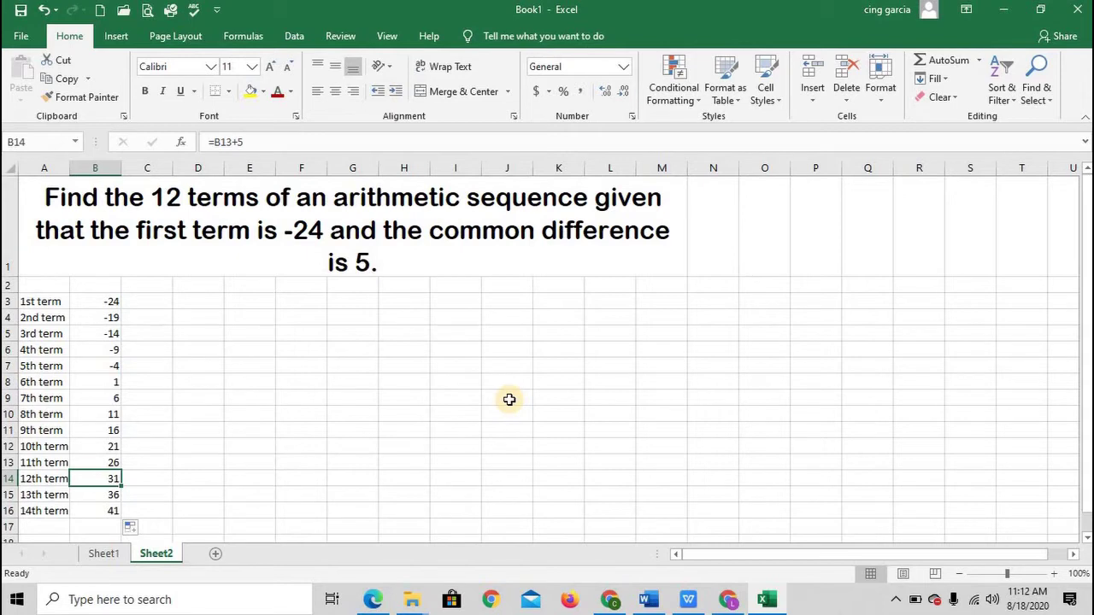
{"action": "key", "text": "Up"}
{"action": "key", "text": "Up"}
{"action": "key", "text": "Up"}
{"action": "key", "text": "Up"}
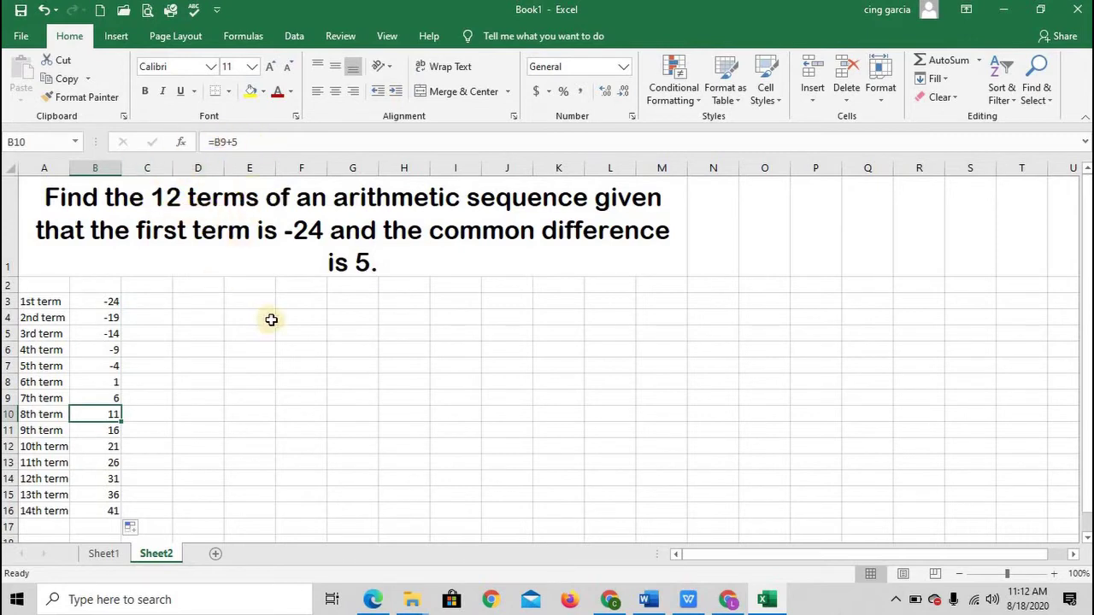
Highlight the first 12 terms' values in B3:B14 with a light blue fill.
{"action": "left_click", "coordinate": [103, 301]}
{"action": "key", "text": "shift+Down"}
{"action": "key", "text": "shift+Down"}
{"action": "key", "text": "shift+Down"}
{"action": "key", "text": "shift+Down"}
{"action": "key", "text": "shift+Down"}
{"action": "key", "text": "shift+Down"}
{"action": "key", "text": "shift+Down"}
{"action": "key", "text": "shift+Down"}
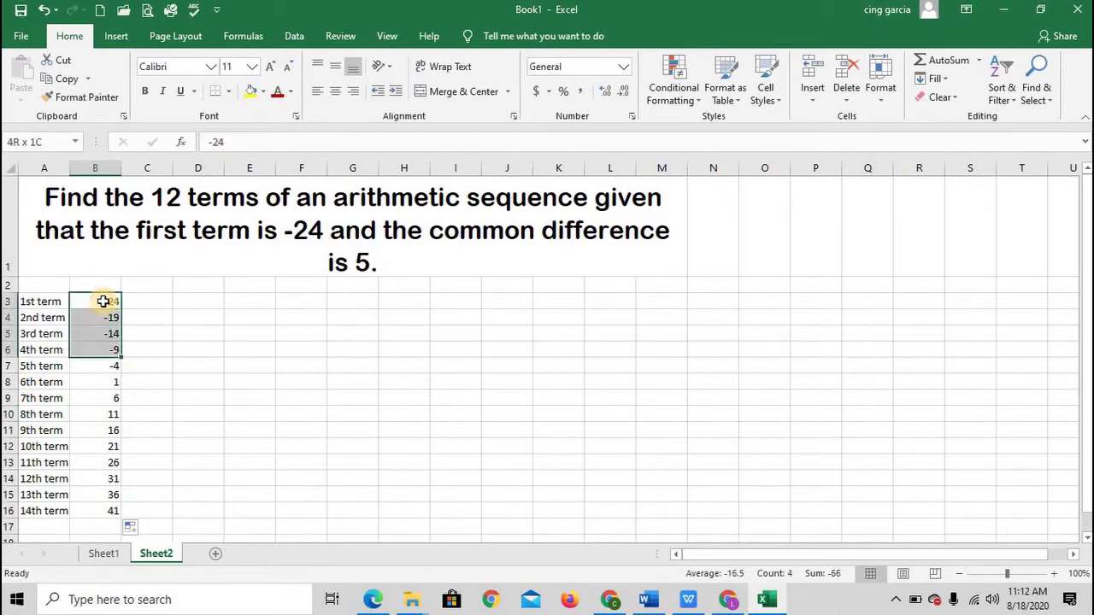
{"action": "key", "text": "shift+Down"}
{"action": "key", "text": "shift+Down"}
{"action": "key", "text": "shift+Down"}
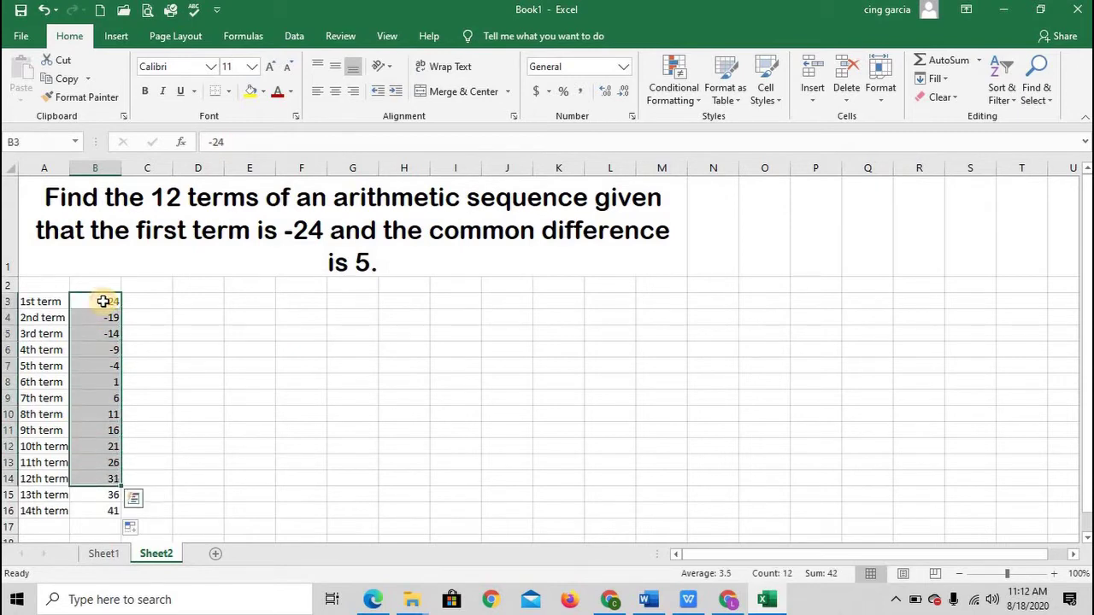
{"action": "left_click", "coordinate": [263, 92]}
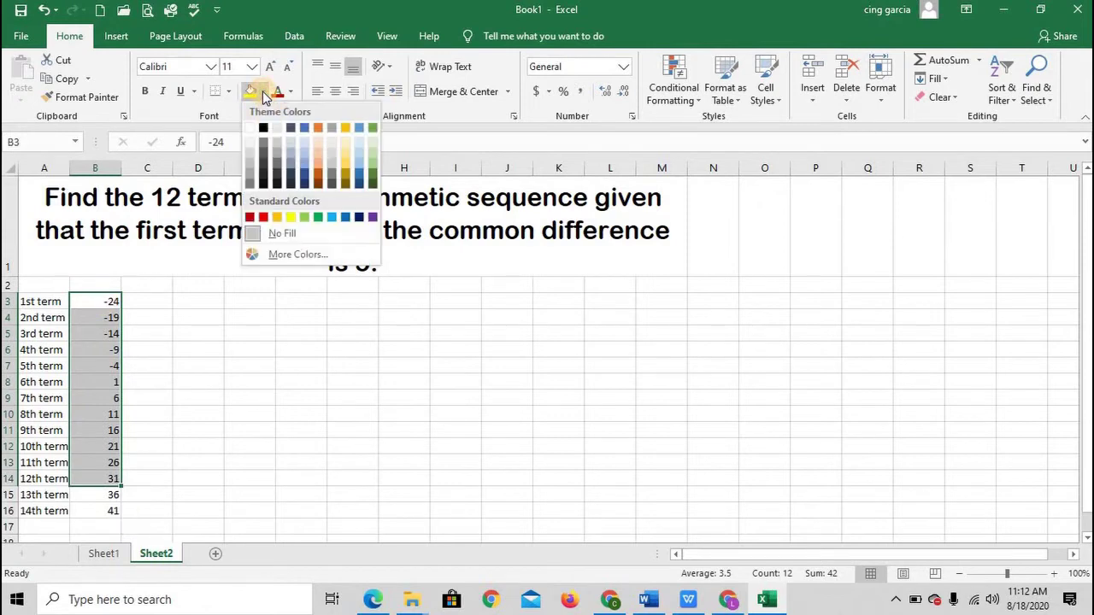
{"action": "left_click", "coordinate": [358, 154]}
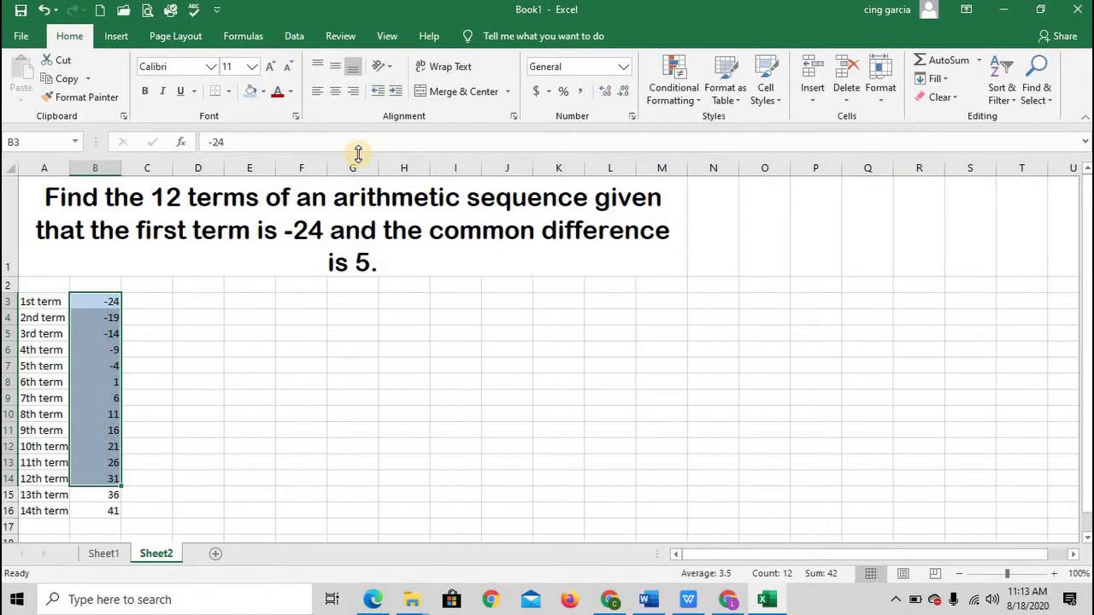
{"action": "left_click", "coordinate": [52, 494]}
{"action": "key", "text": "shift+Right"}
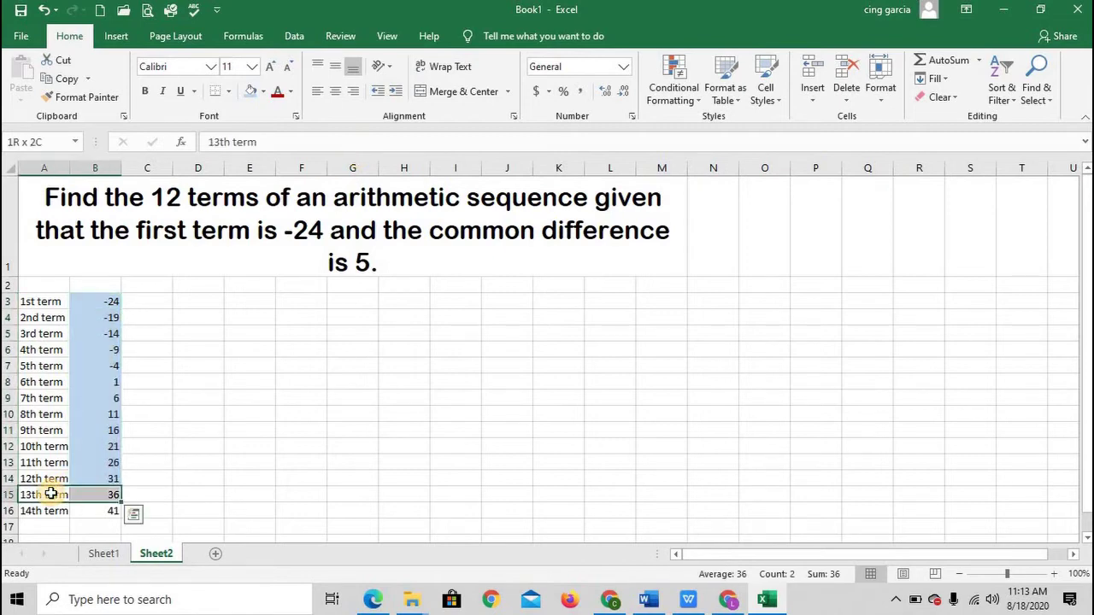
{"action": "key", "text": "shift+Down"}
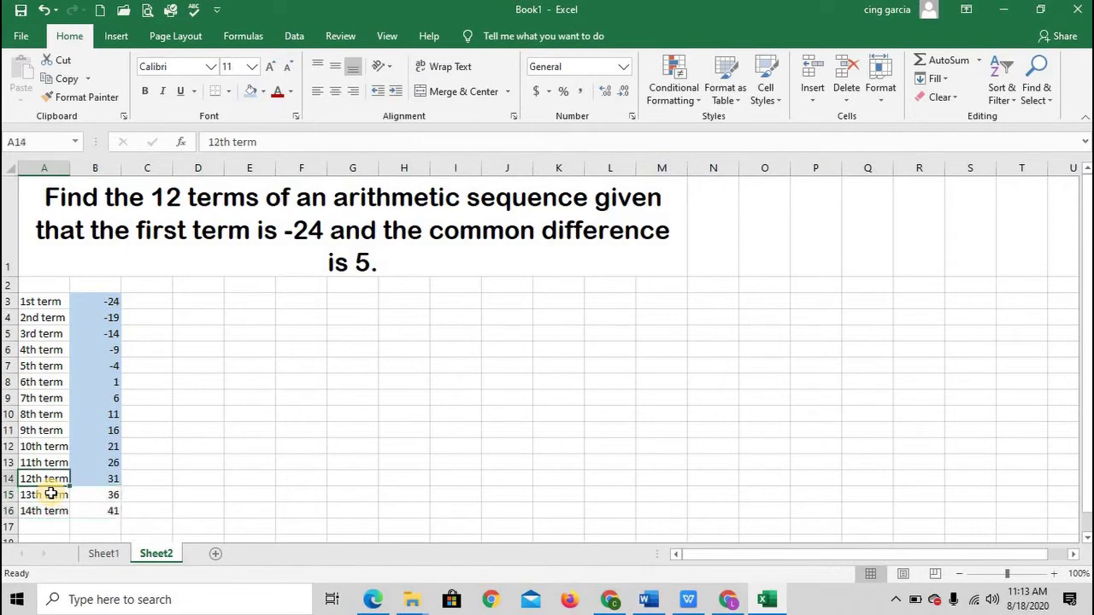
{"action": "key", "text": "Up"}
{"action": "key", "text": "Right"}
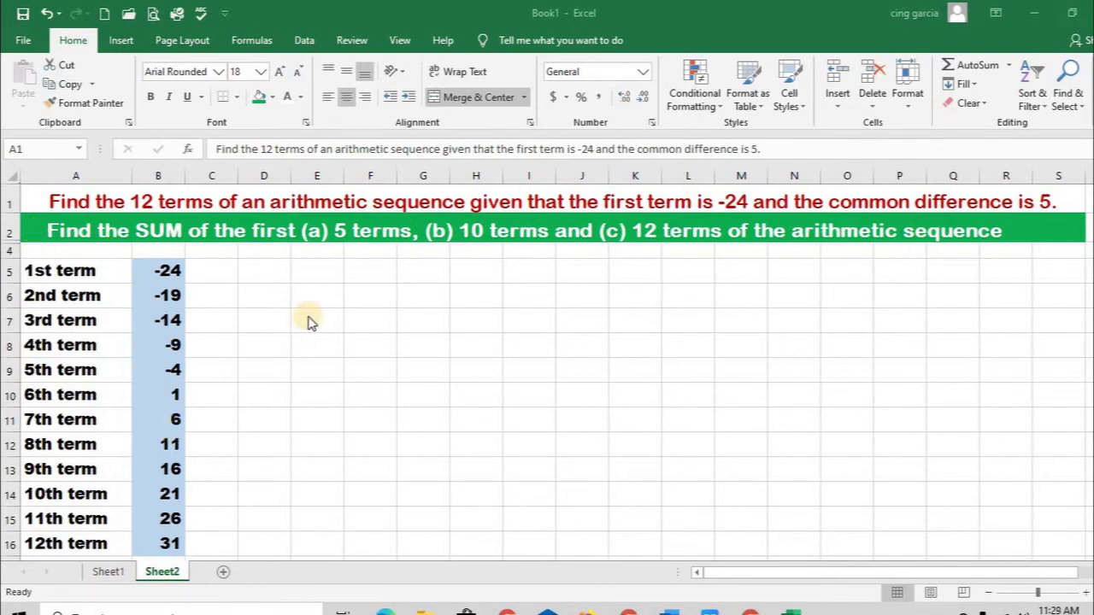
Enter the label S5= in cell D5 for the sum of the first 5 terms.
{"action": "left_click", "coordinate": [260, 269]}
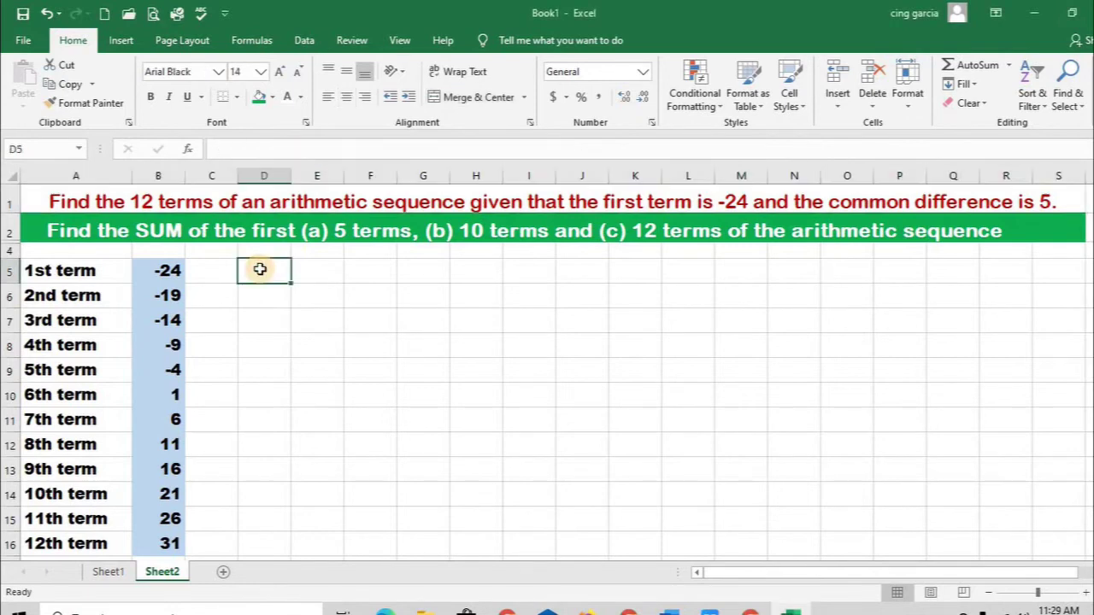
{"action": "type", "text": "s5"}
{"action": "key", "text": "Left"}
{"action": "key", "text": "Right"}
{"action": "double_click", "coordinate": [256, 270]}
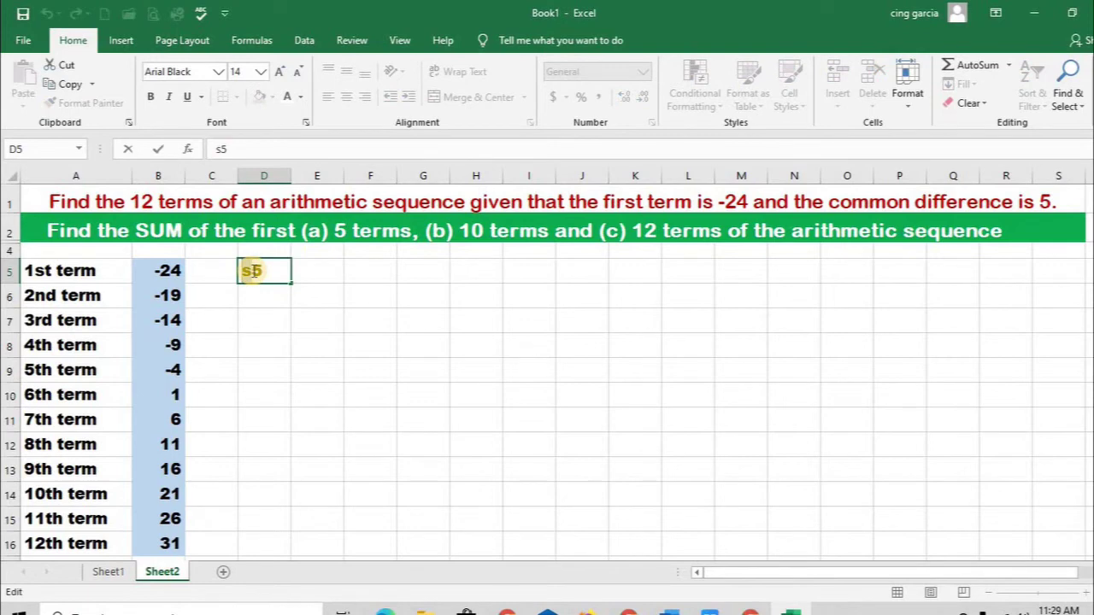
{"action": "key", "text": "BackSpace"}
{"action": "type", "text": "S5="}
{"action": "key", "text": "ctrl+Return"}
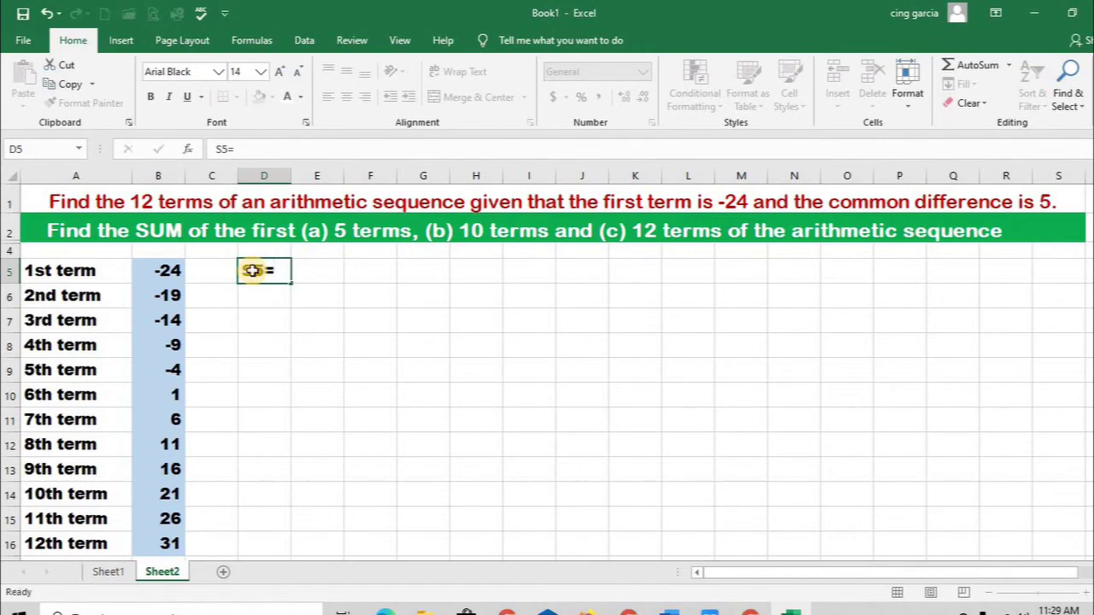
{"action": "key", "text": "Return"}
Enter the formula =SUM(B5:B9) in cell E5, beside the S5= label.
{"action": "key", "text": "Up"}
{"action": "key", "text": "Right"}
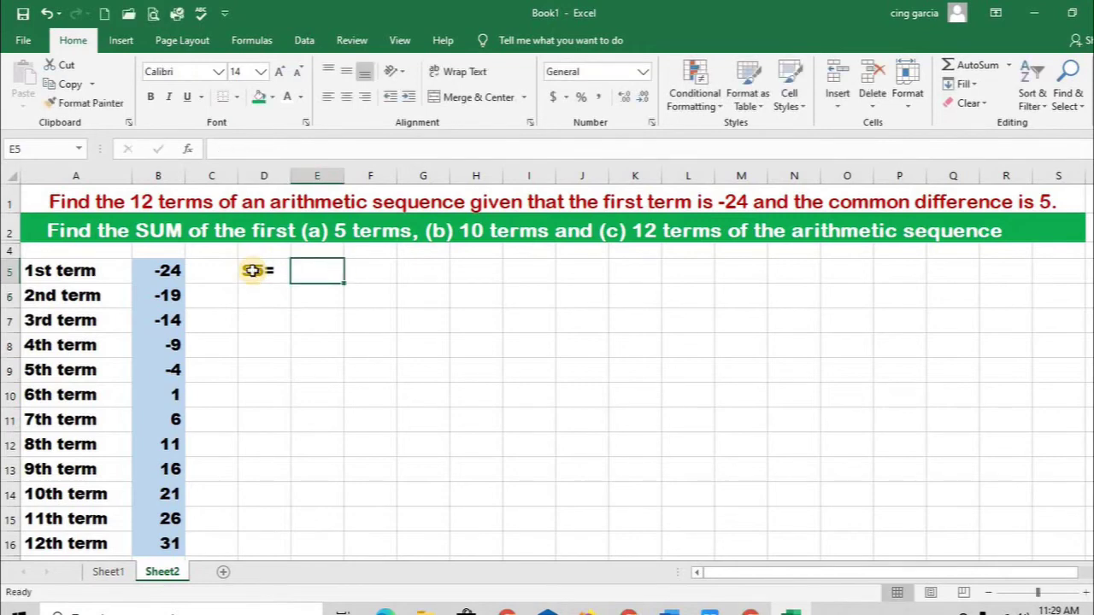
{"action": "type", "text": "="}
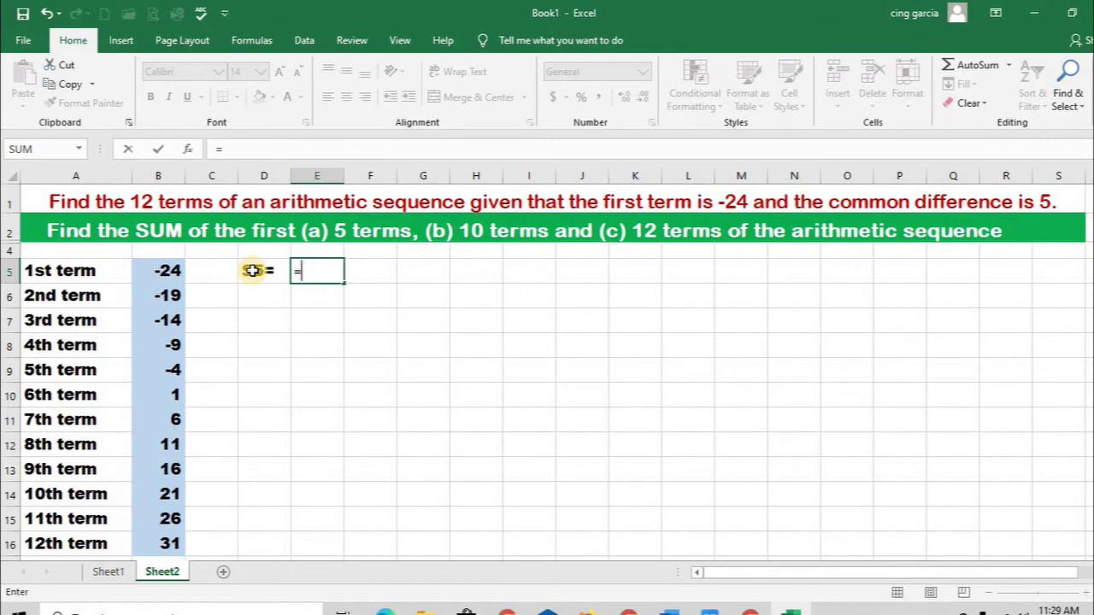
{"action": "type", "text": "sum"}
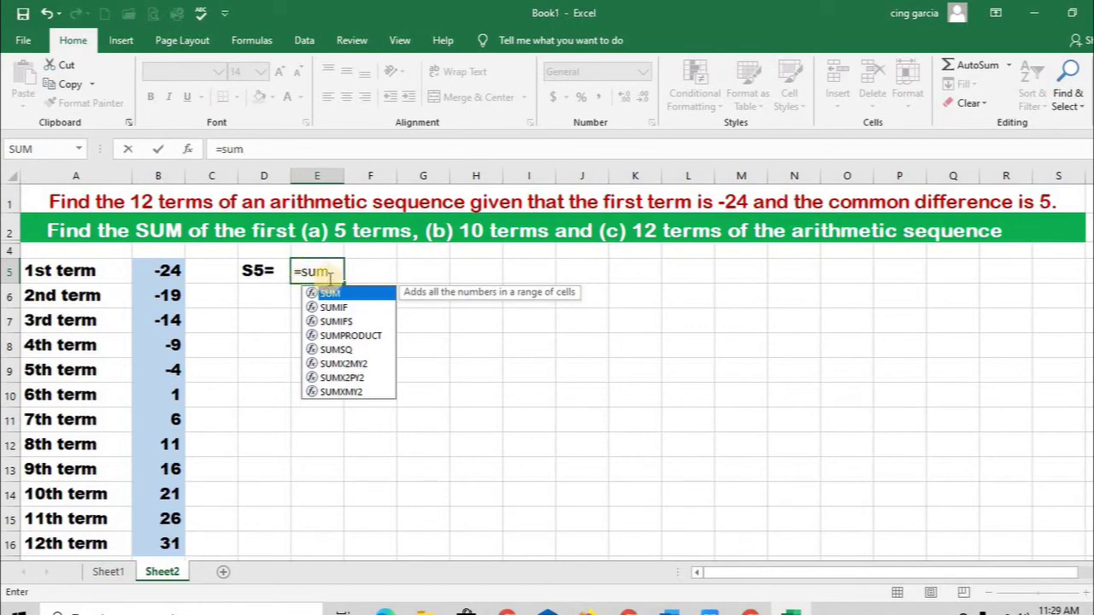
{"action": "type", "text": "("}
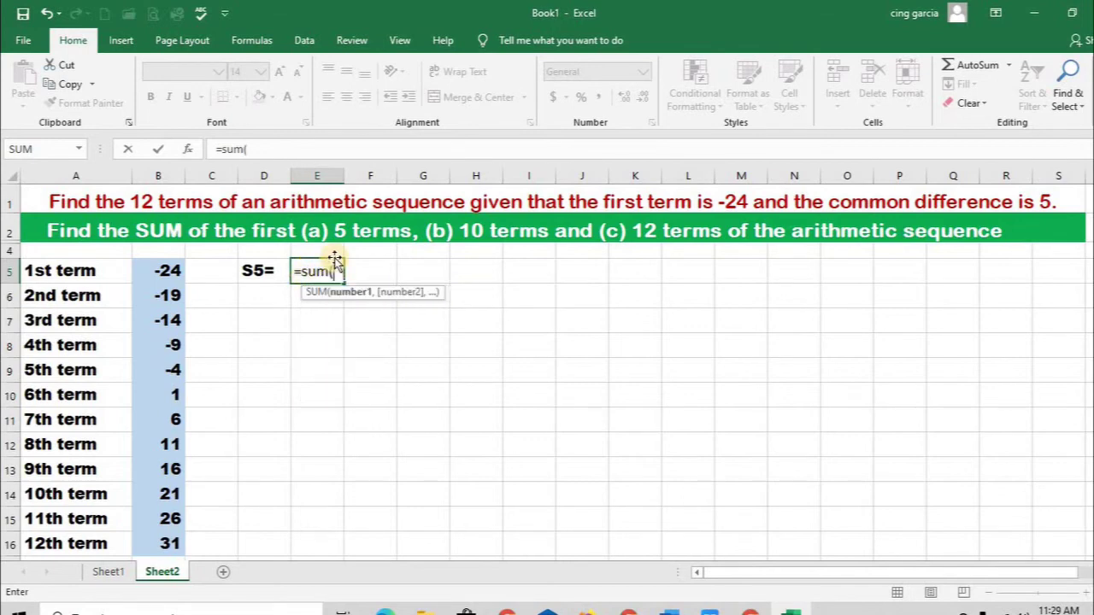
{"action": "key", "text": "Left"}
{"action": "key", "text": "Left"}
{"action": "key", "text": "Left"}
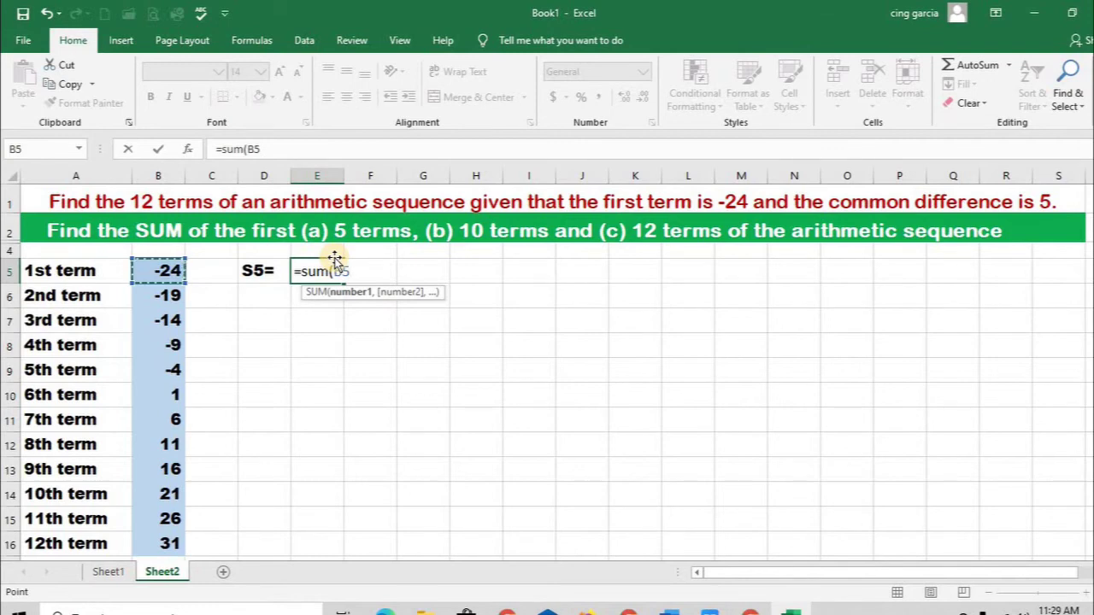
{"action": "key", "text": "shift+Down"}
{"action": "key", "text": "shift+Down"}
{"action": "key", "text": "shift+Down"}
{"action": "key", "text": "shift+Down"}
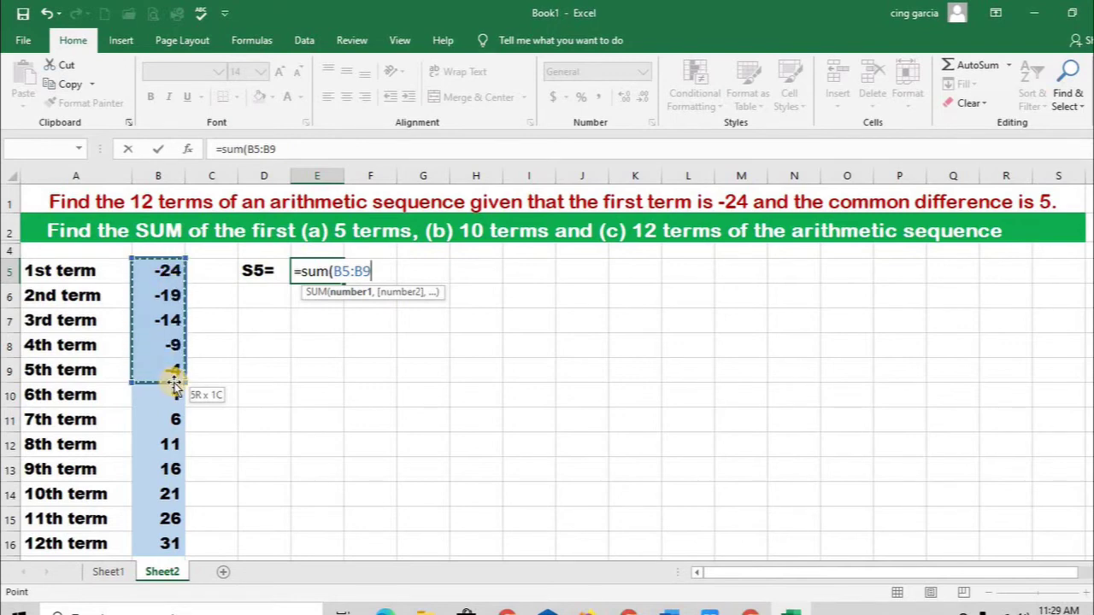
{"action": "type", "text": ")"}
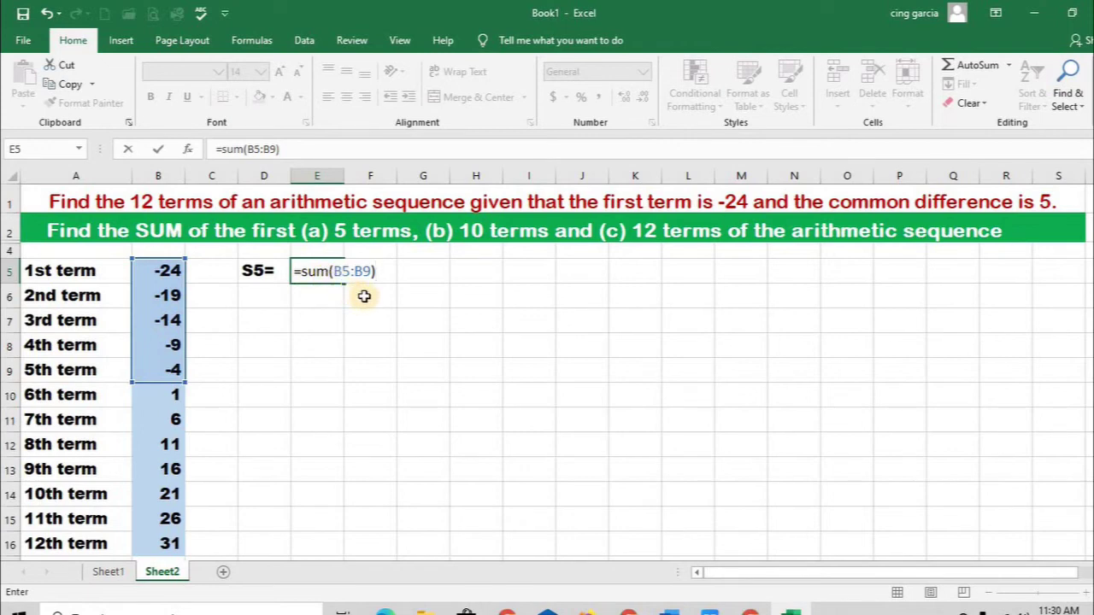
{"action": "key", "text": "Return"}
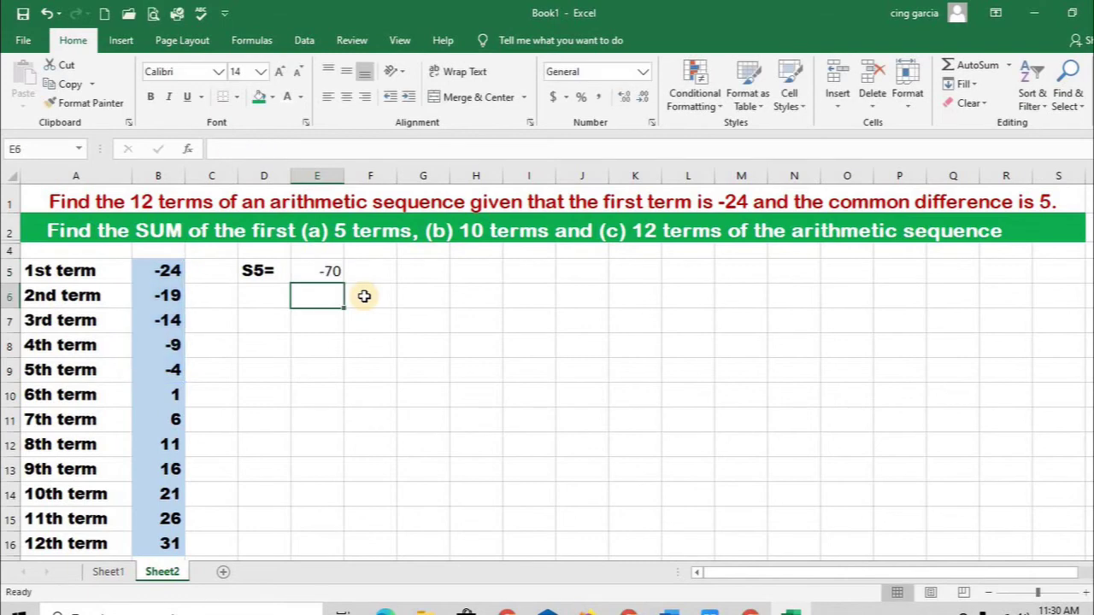
Format the sum in cell E5 as bold and set its font to Arial Black.
{"action": "key", "text": "Up"}
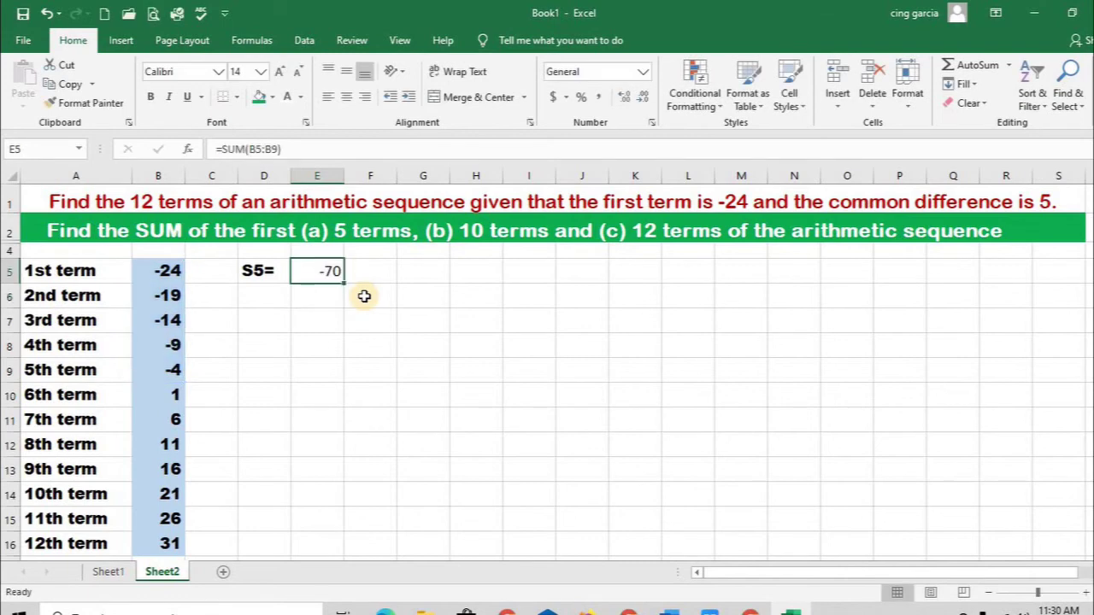
{"action": "left_click", "coordinate": [149, 96]}
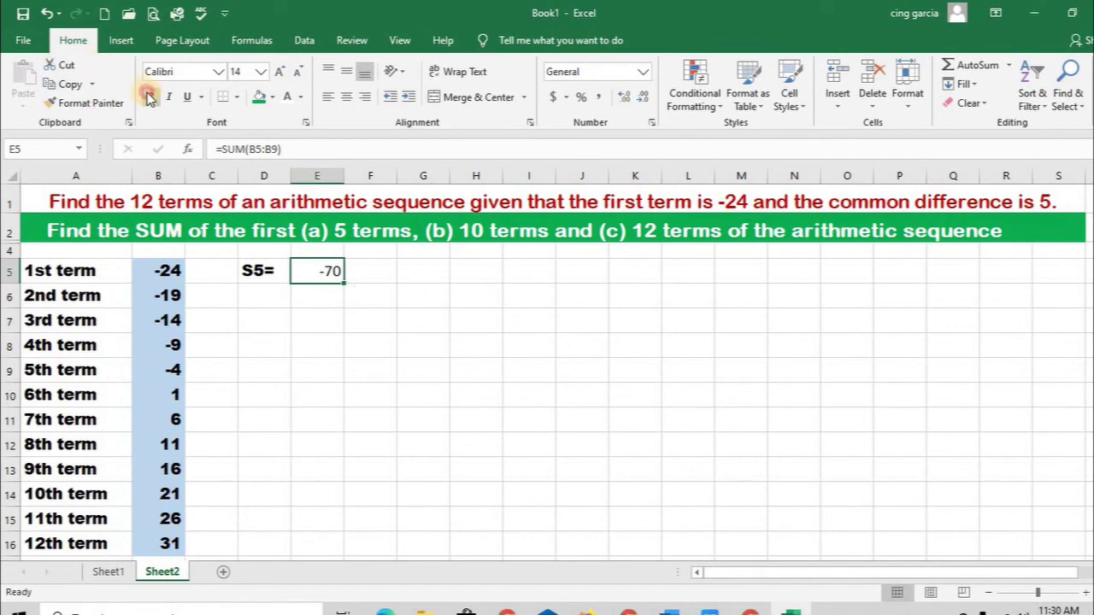
{"action": "left_click", "coordinate": [148, 96]}
{"action": "left_click", "coordinate": [148, 96]}
{"action": "left_click", "coordinate": [218, 72]}
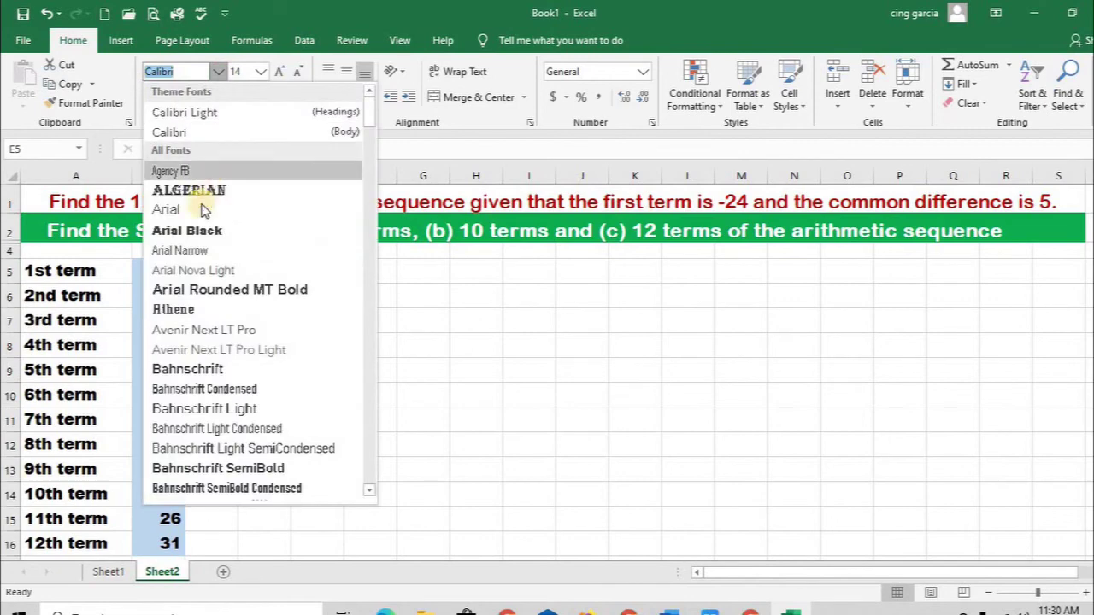
{"action": "left_click", "coordinate": [205, 228]}
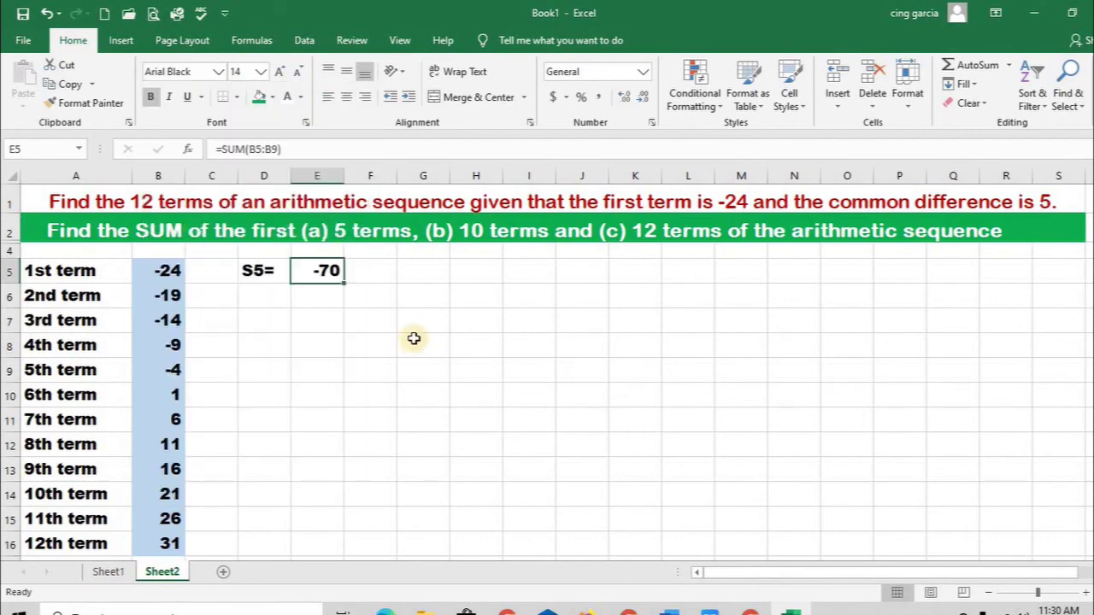
Copy the S5= label from D5 into D6 and change the copy to S10=.
{"action": "left_click", "coordinate": [269, 290]}
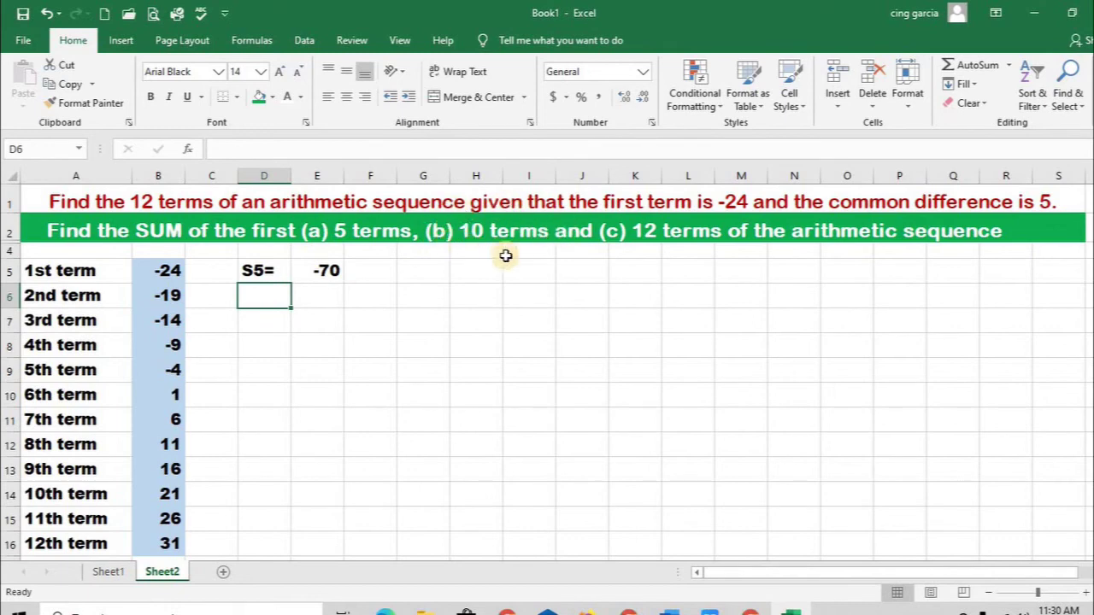
{"action": "left_click", "coordinate": [254, 271]}
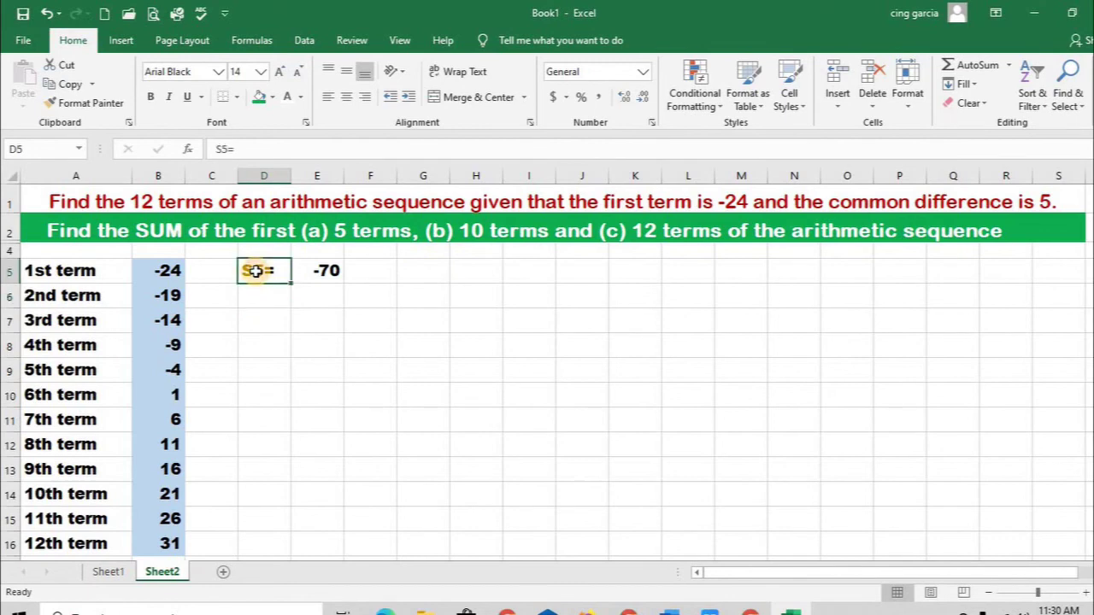
{"action": "key", "text": "ctrl+c"}
{"action": "key", "text": "Down"}
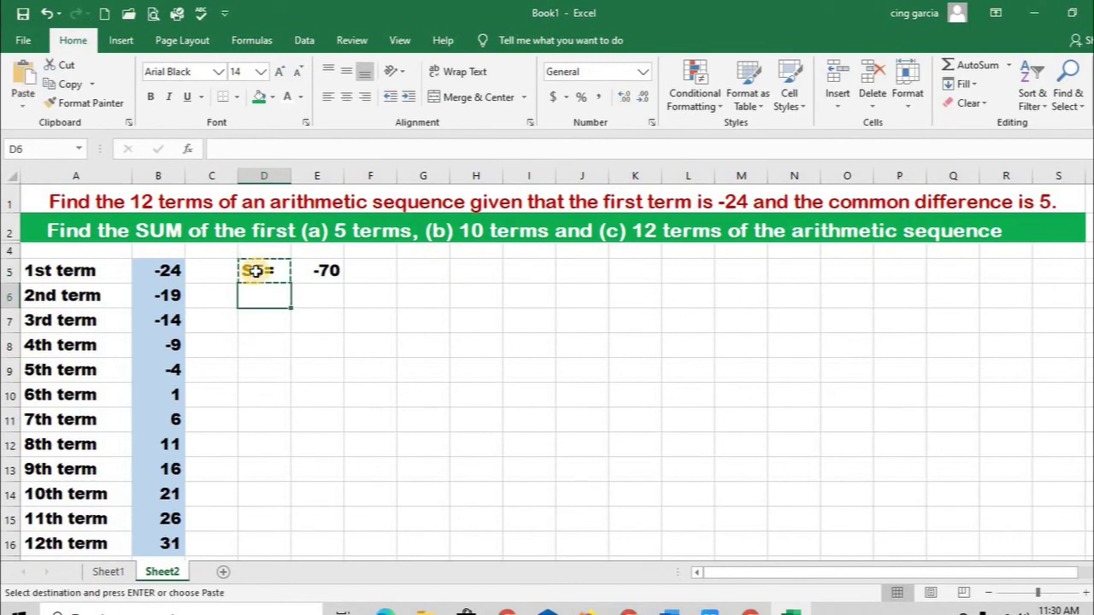
{"action": "key", "text": "ctrl+v"}
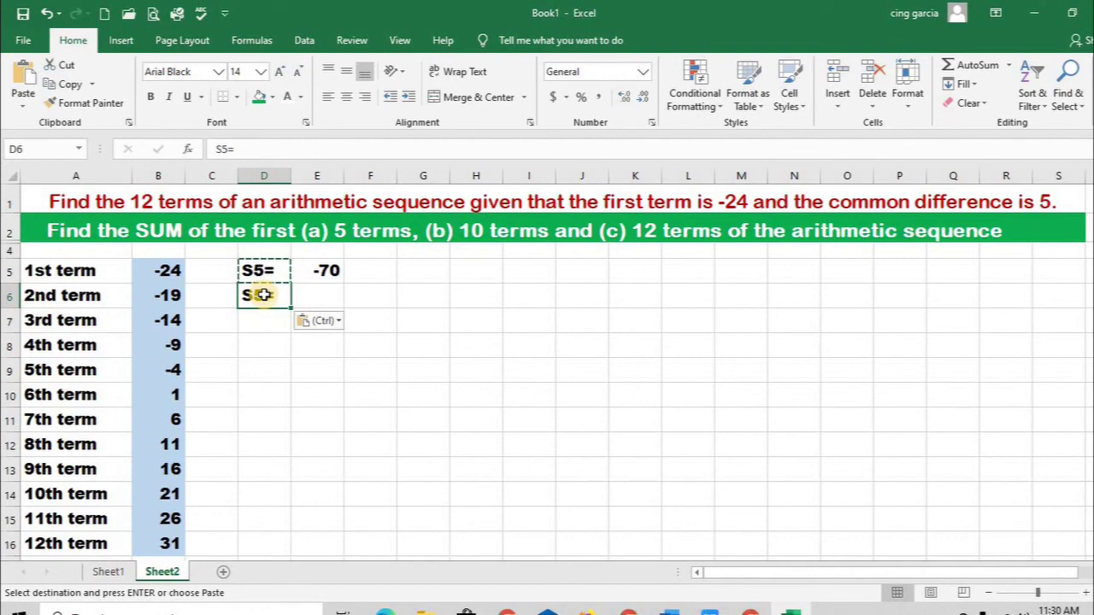
{"action": "double_click", "coordinate": [263, 295]}
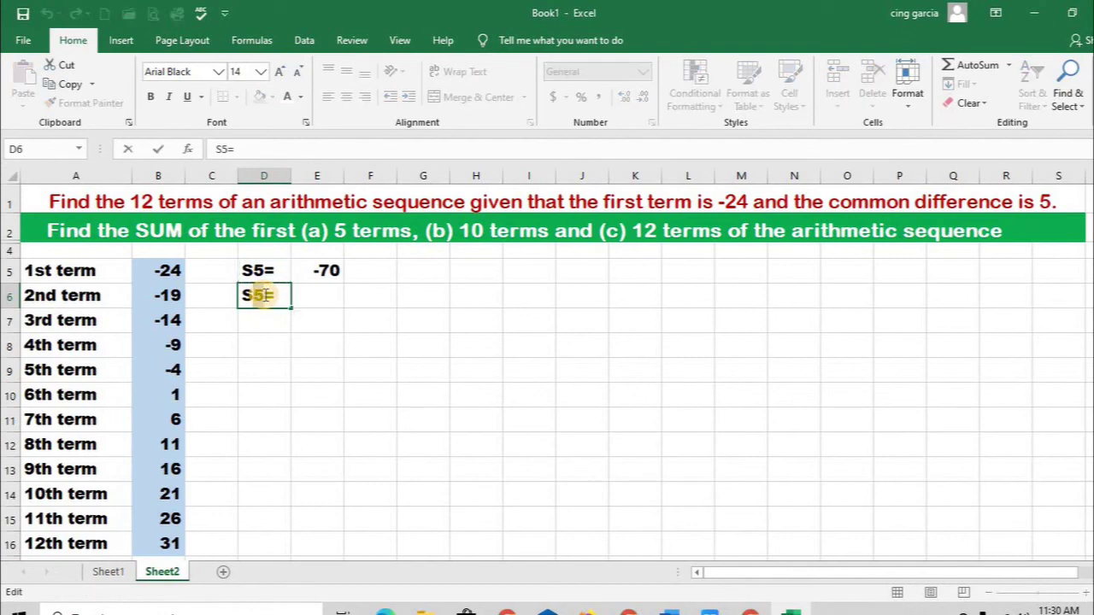
{"action": "key", "text": "BackSpace"}
{"action": "type", "text": "10"}
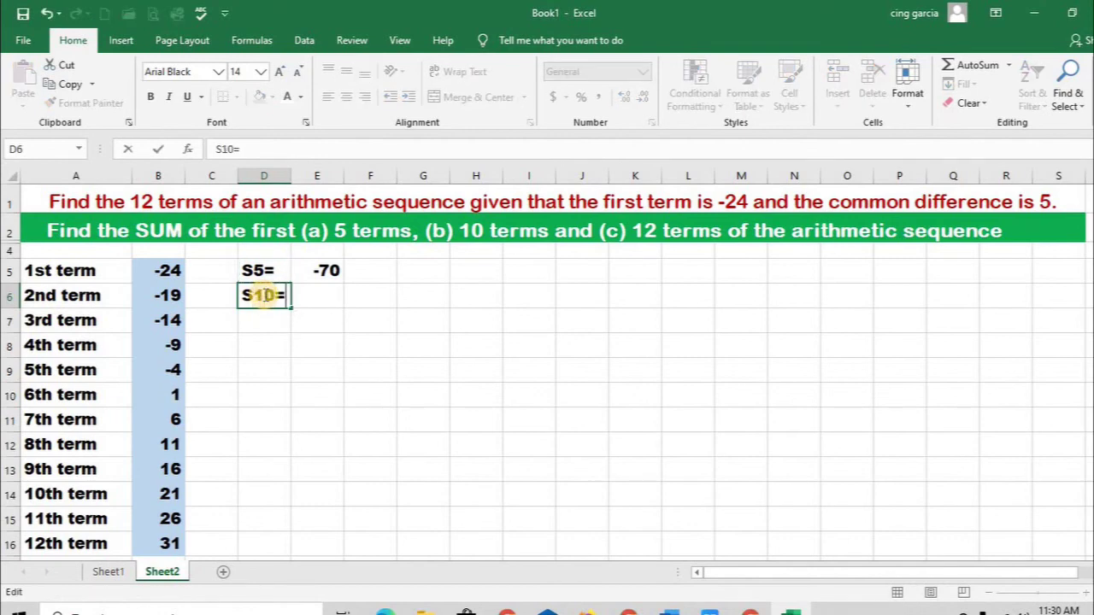
{"action": "key", "text": "Return"}
{"action": "key", "text": "Up"}
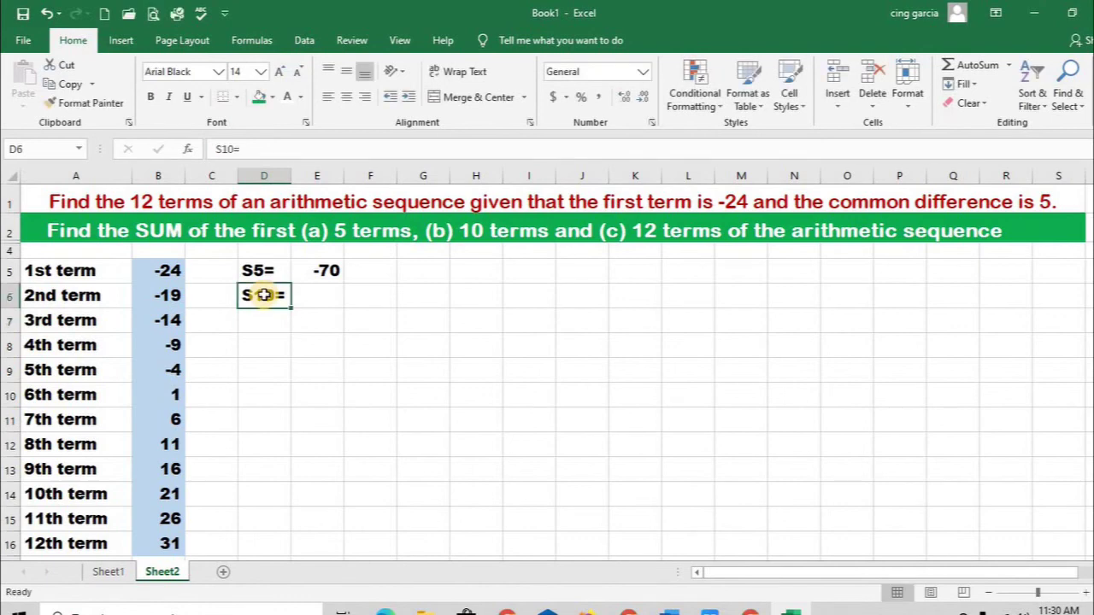
Enter the formula =SUM(B5:B14) in cell E6, beside the S10= label.
{"action": "key", "text": "Right"}
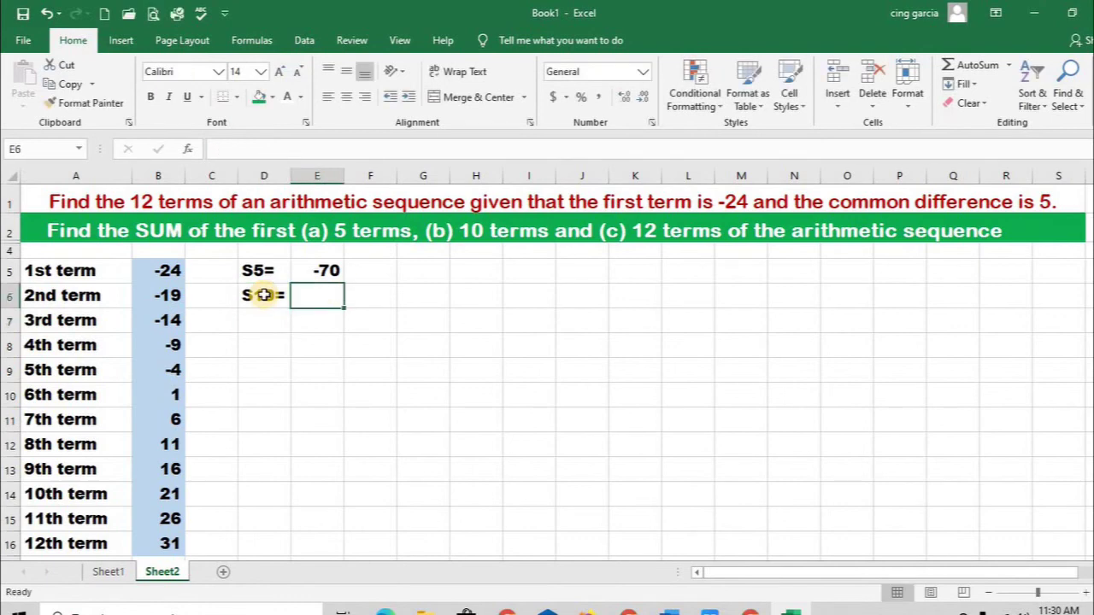
{"action": "type", "text": "="}
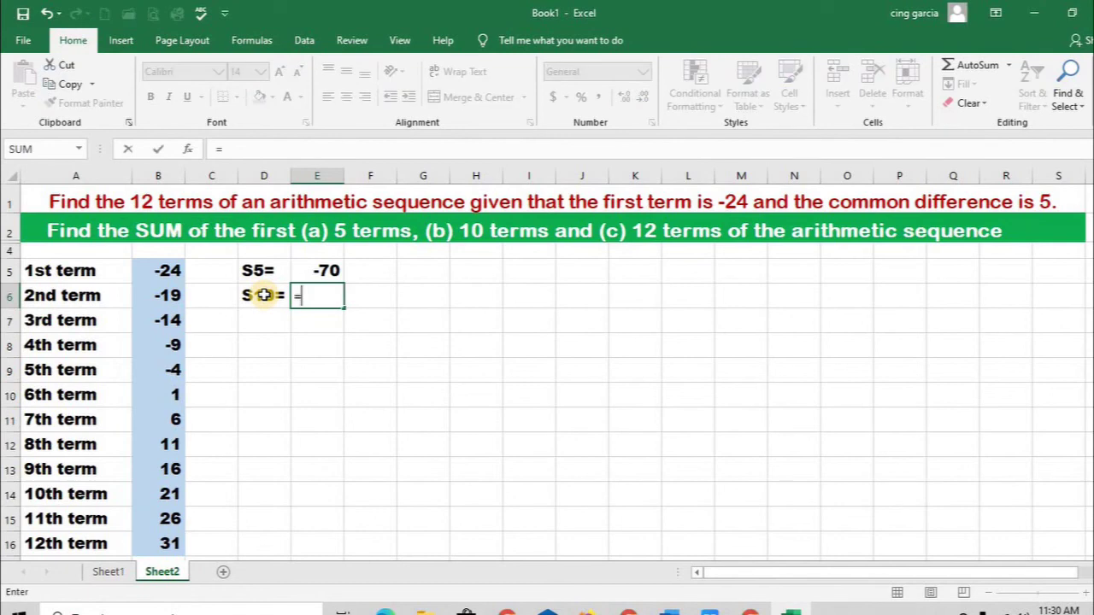
{"action": "type", "text": "sum("}
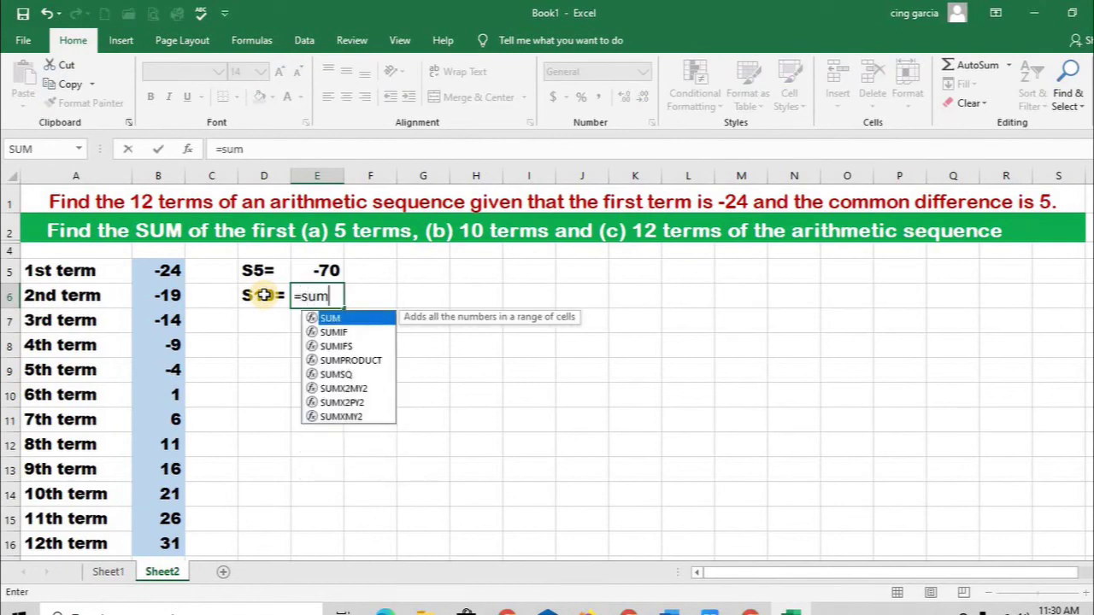
{"action": "key", "text": "Left"}
{"action": "key", "text": "Left"}
{"action": "key", "text": "Left"}
{"action": "key", "text": "Up"}
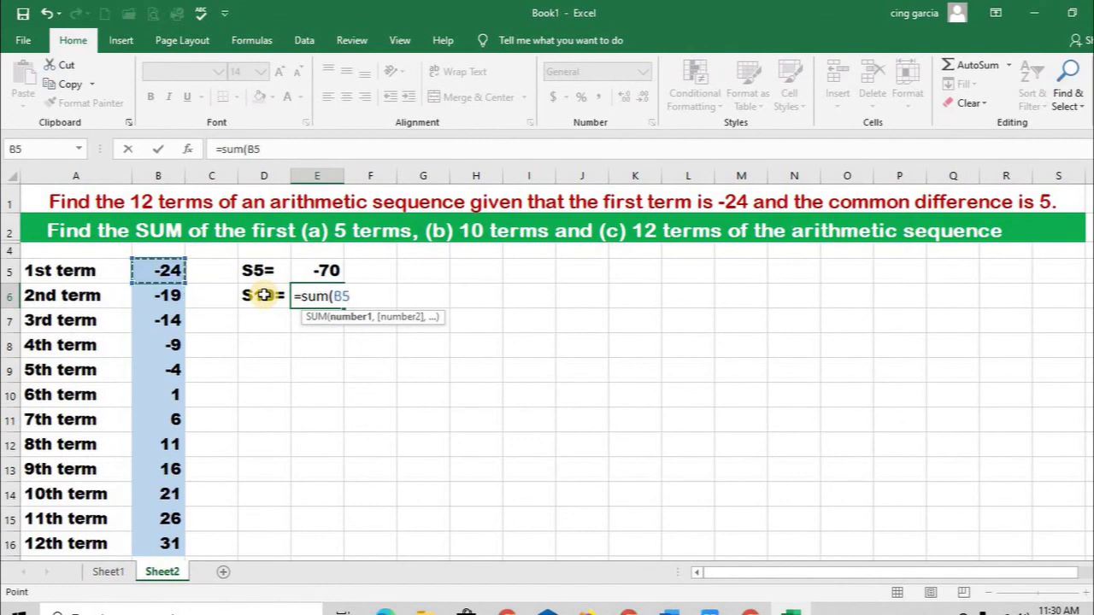
{"action": "key", "text": "shift+Down"}
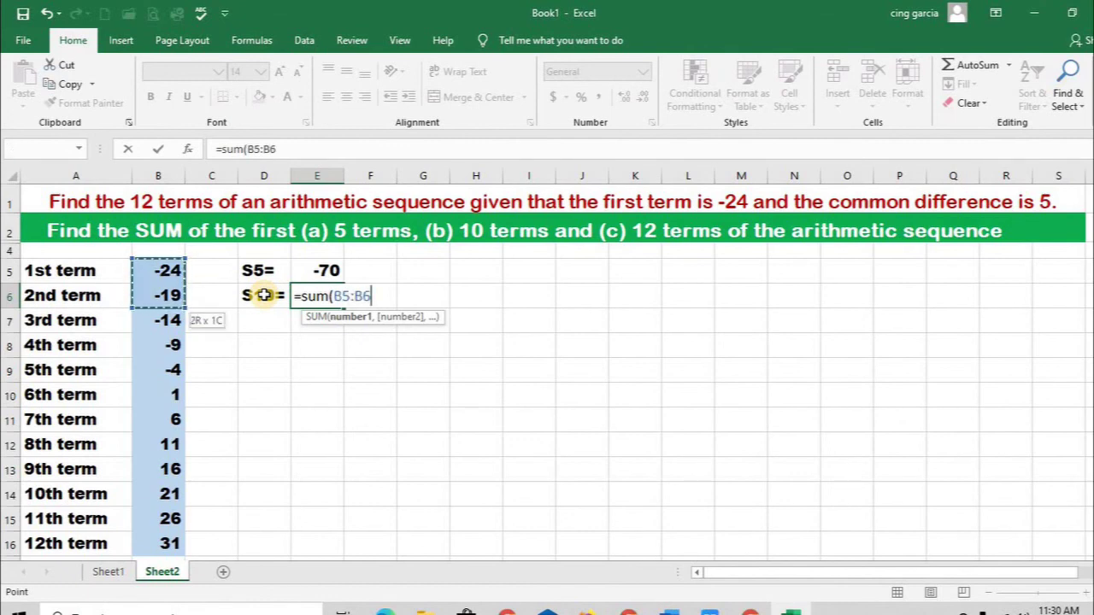
{"action": "key", "text": "shift+Down"}
{"action": "key", "text": "shift+Down"}
{"action": "key", "text": "shift+Down"}
{"action": "key", "text": "shift+Down"}
{"action": "key", "text": "shift+Down"}
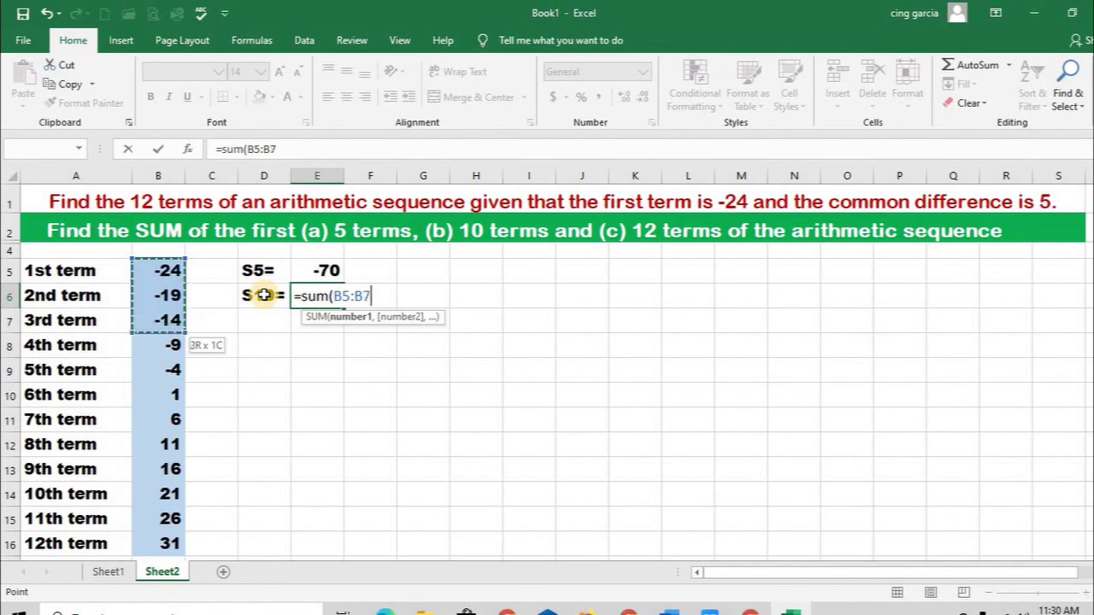
{"action": "key", "text": "shift+Down"}
{"action": "key", "text": "shift+Down"}
{"action": "key", "text": "shift+Down"}
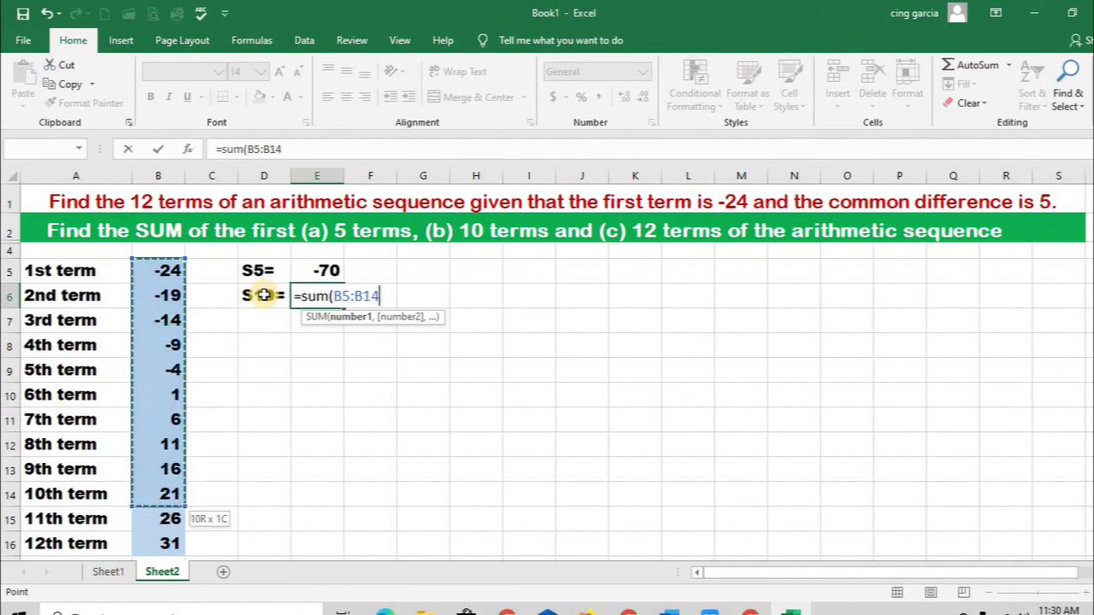
{"action": "type", "text": ")"}
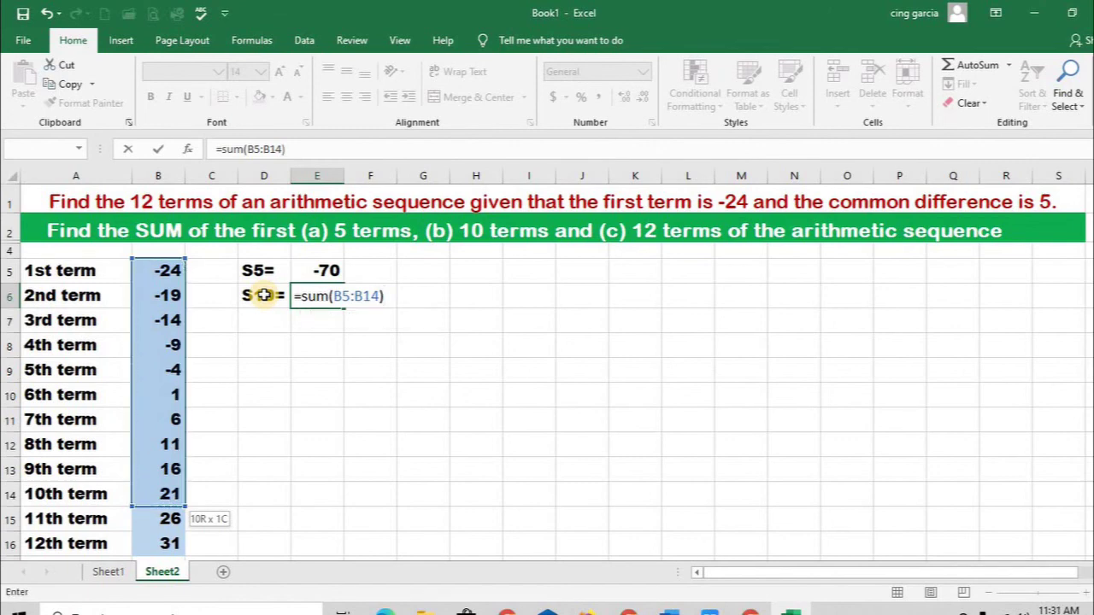
{"action": "key", "text": "Return"}
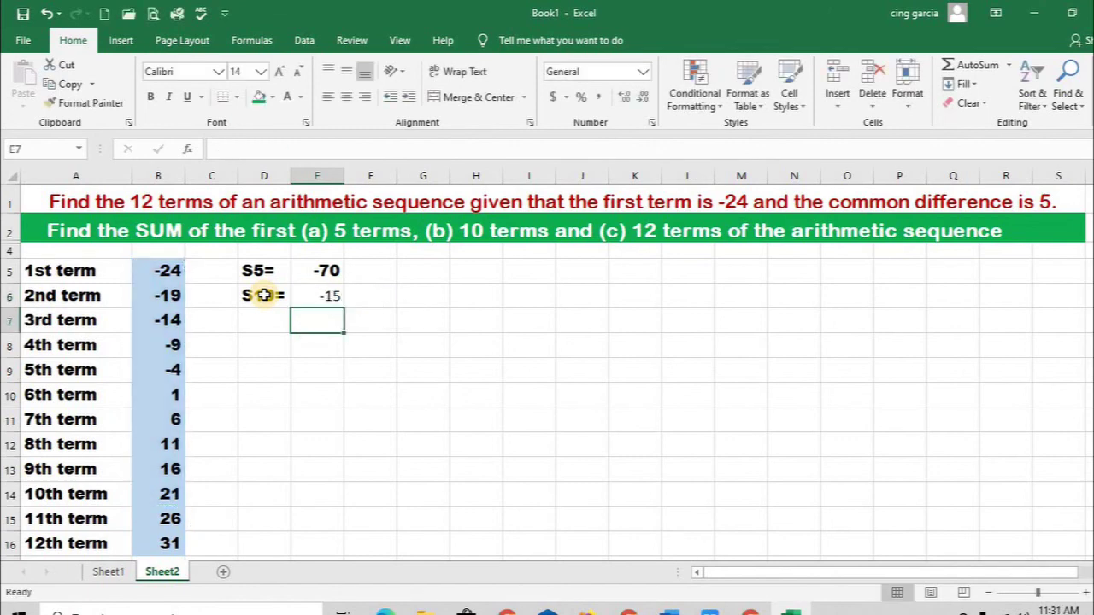
Format the sum in cell E6 as bold and set its font to Arial Black.
{"action": "left_click", "coordinate": [330, 295]}
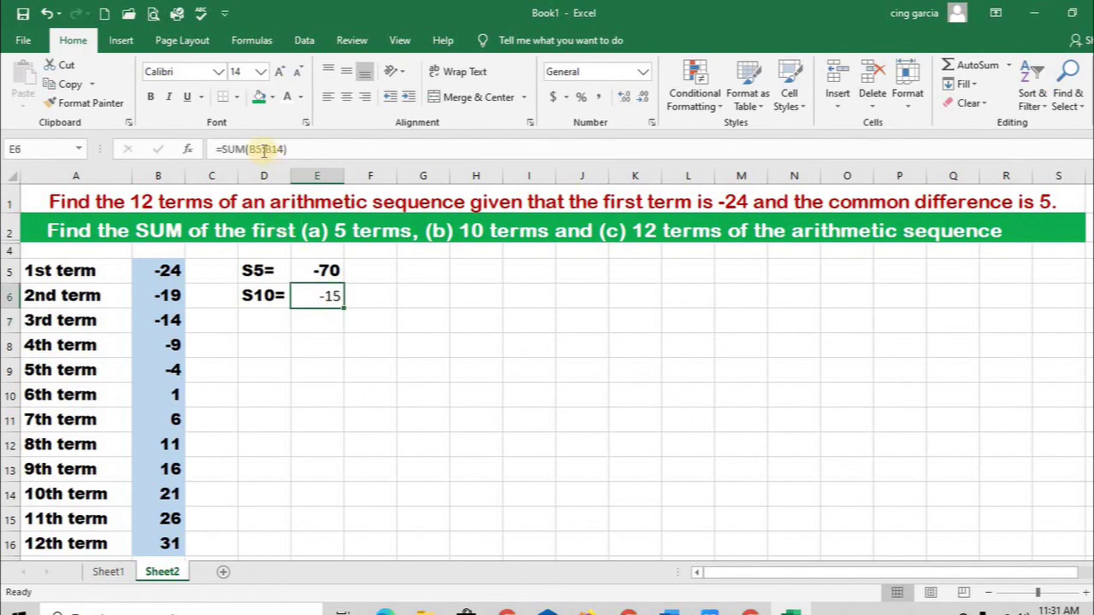
{"action": "left_click", "coordinate": [152, 103]}
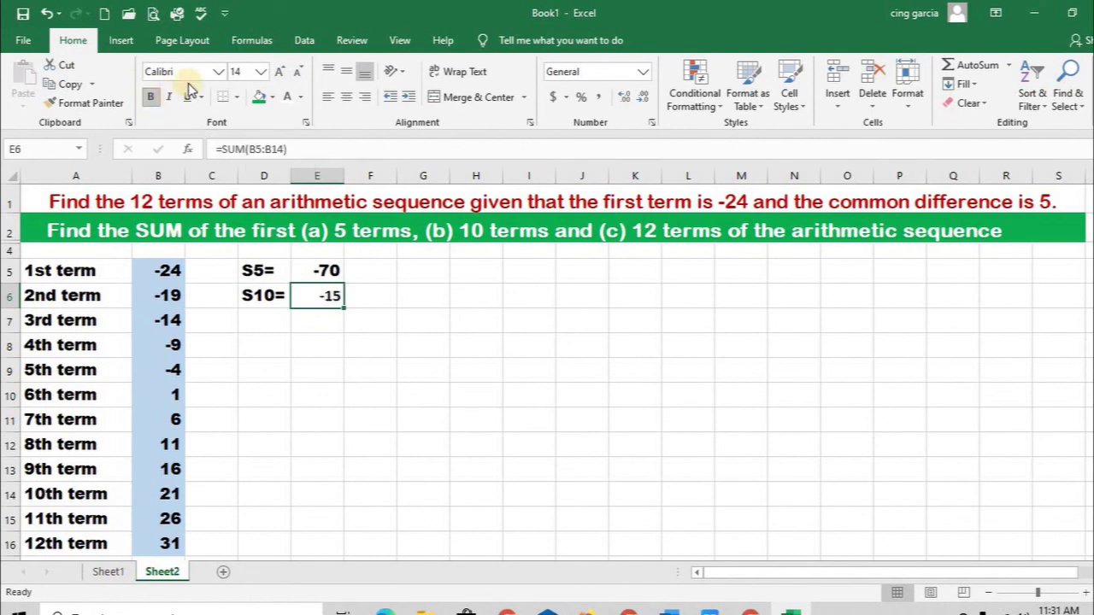
{"action": "left_click", "coordinate": [220, 77]}
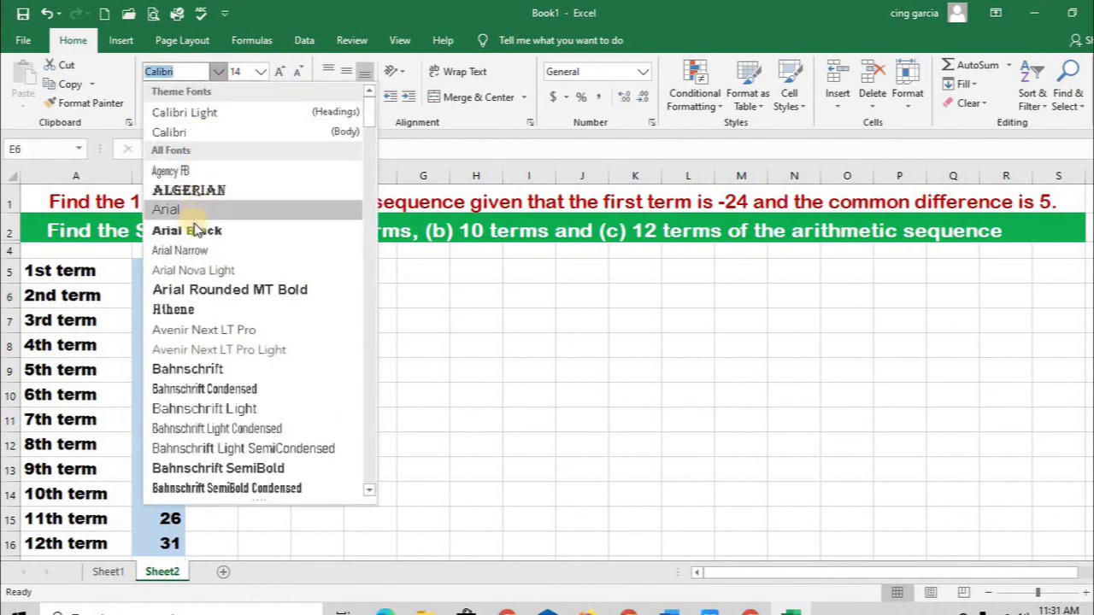
{"action": "left_click", "coordinate": [195, 227]}
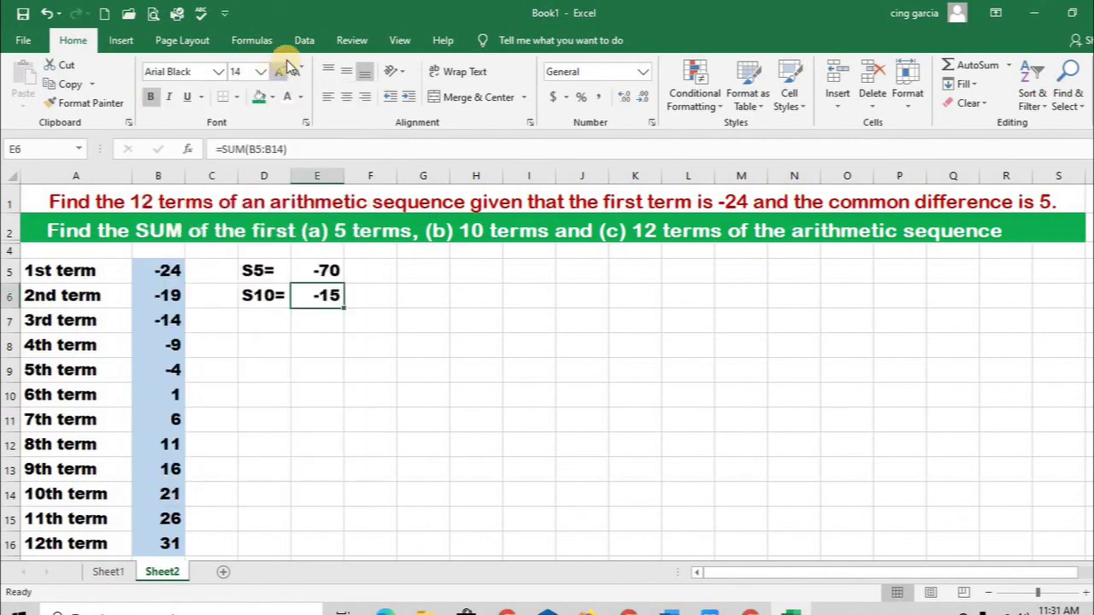
Copy the S10= label from cell D6 into cell D7.
{"action": "left_click", "coordinate": [278, 322]}
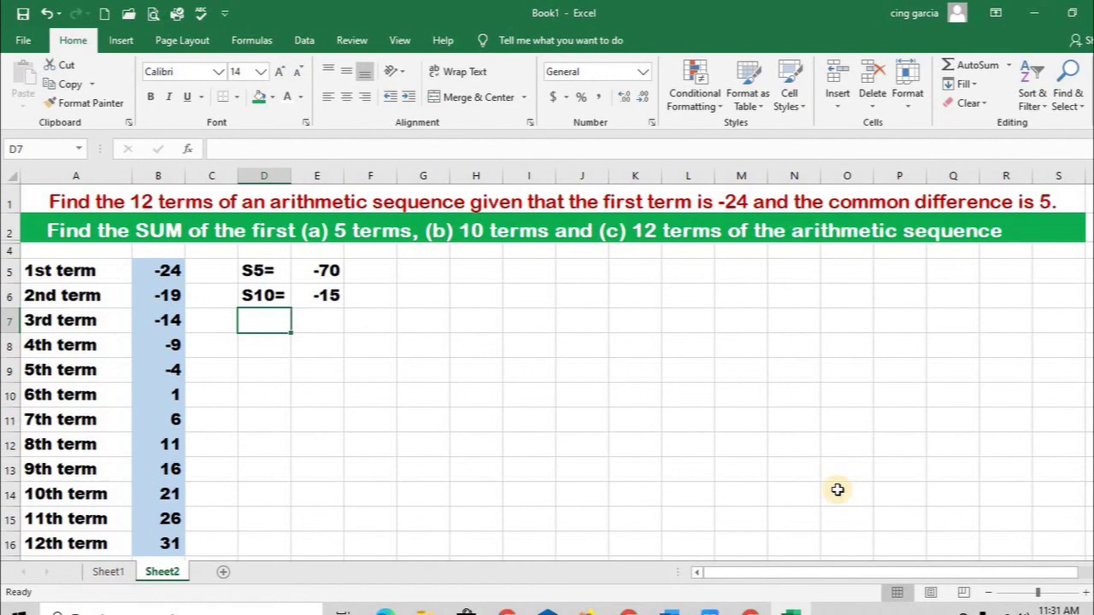
{"action": "key", "text": "Up"}
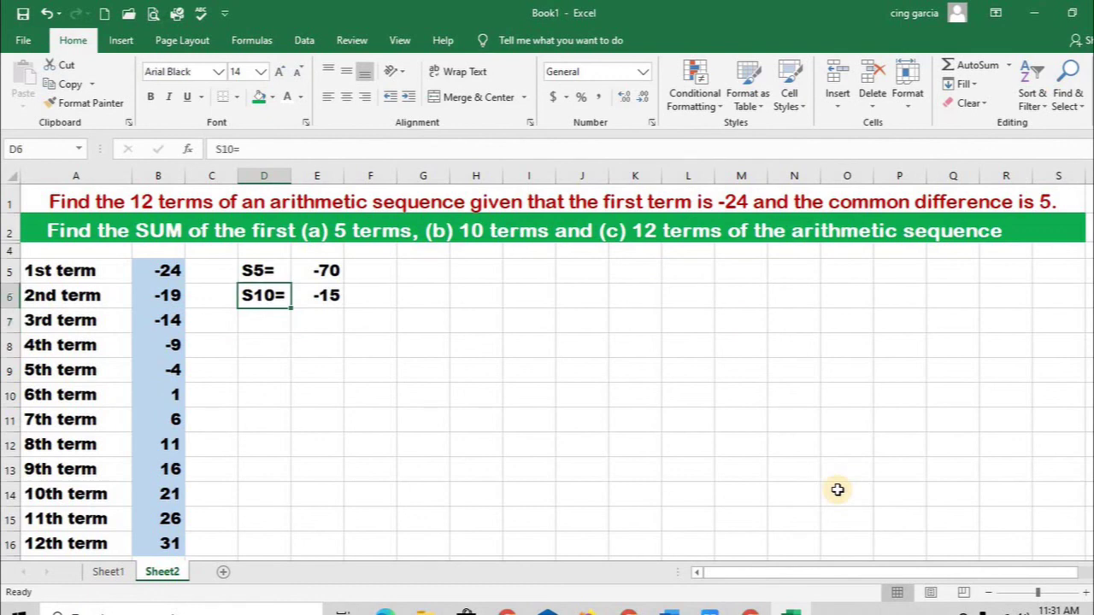
{"action": "key", "text": "ctrl+c"}
{"action": "key", "text": "Down"}
{"action": "key", "text": "ctrl+v"}
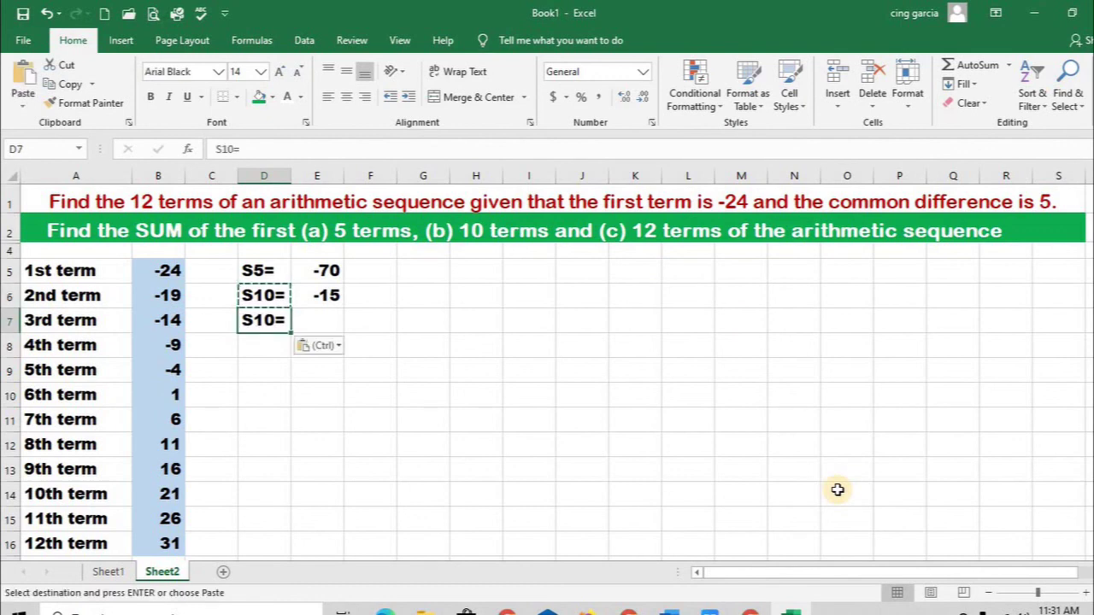